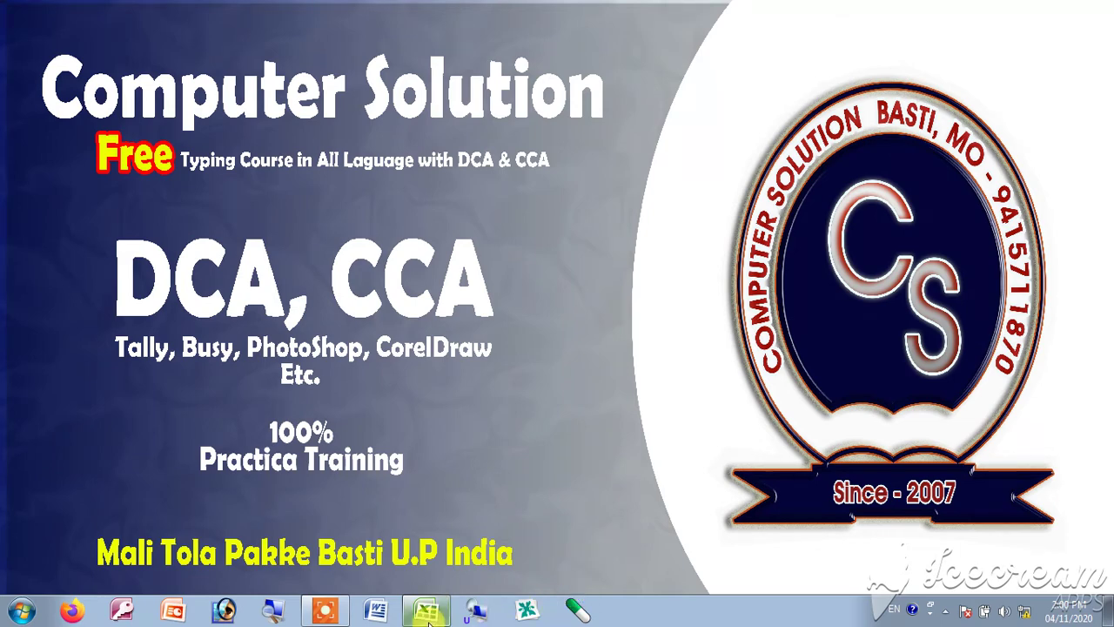
Restore the Excel window showing the YT workbook's six-student marks table
click(427, 611)
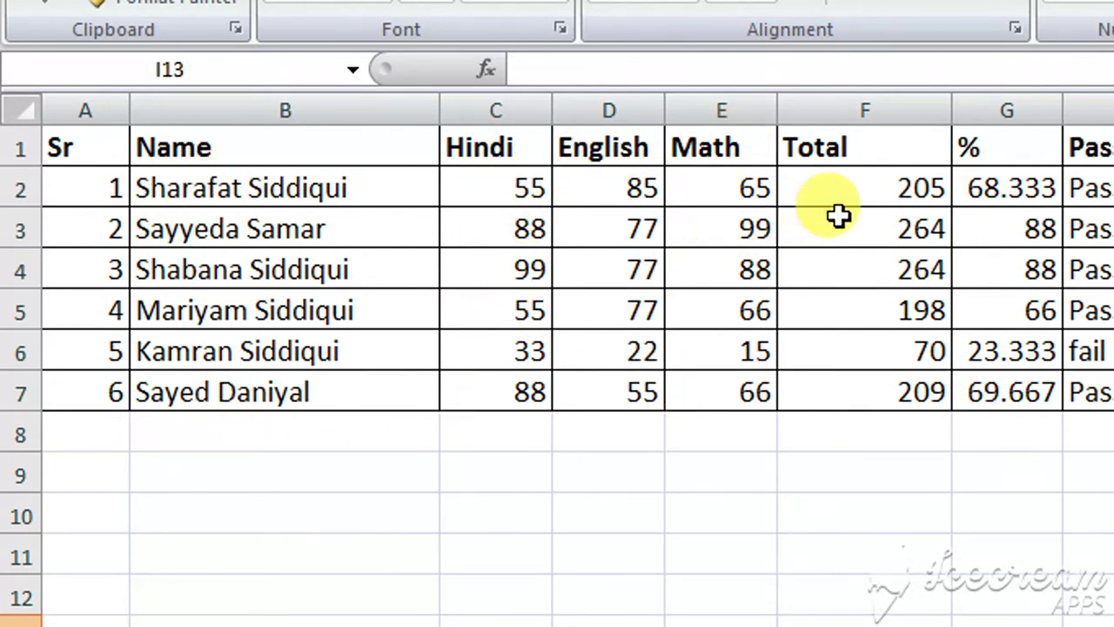
click(901, 187)
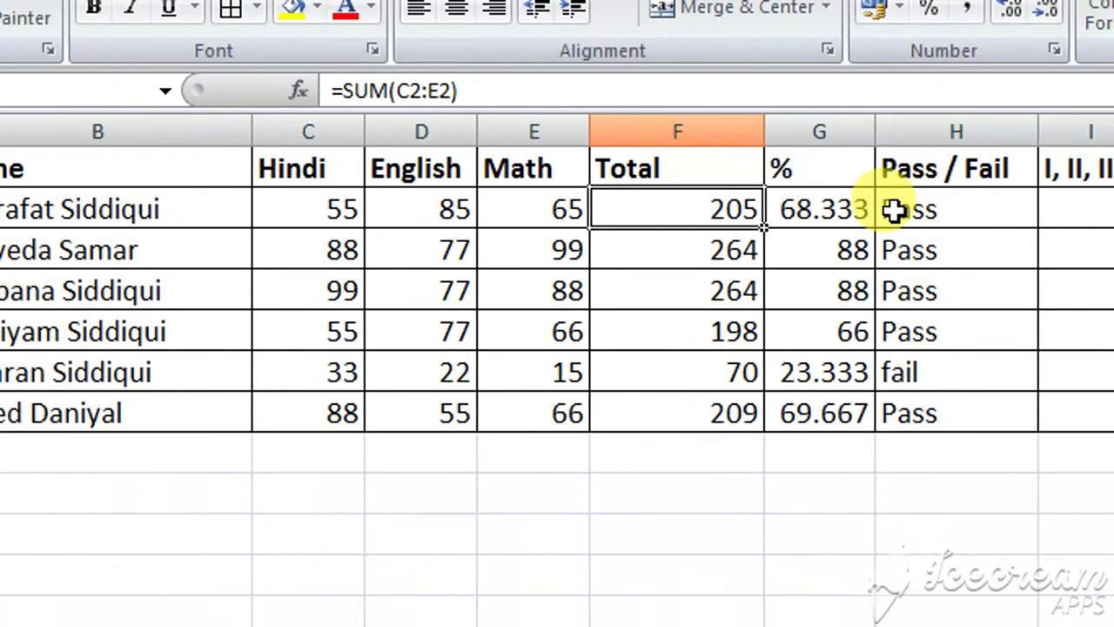
click(847, 209)
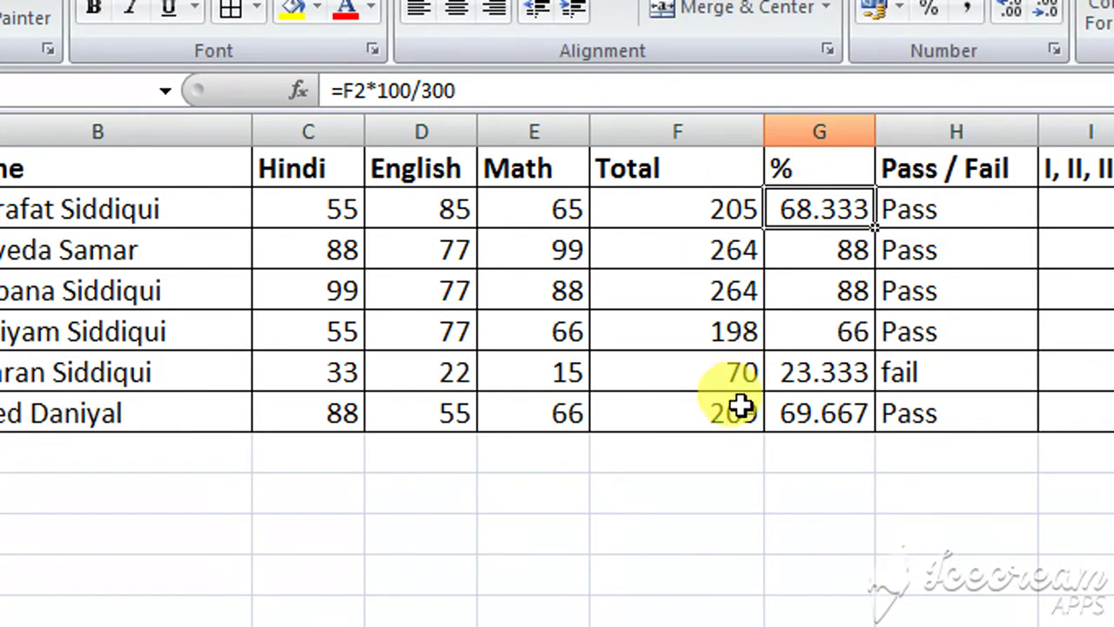
click(956, 215)
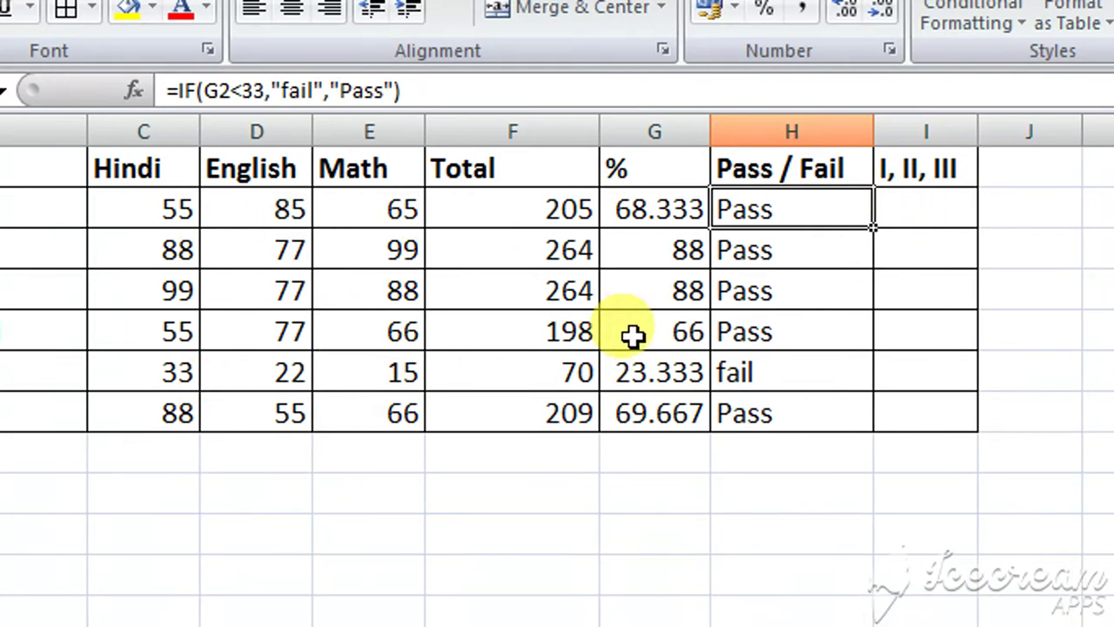
click(932, 215)
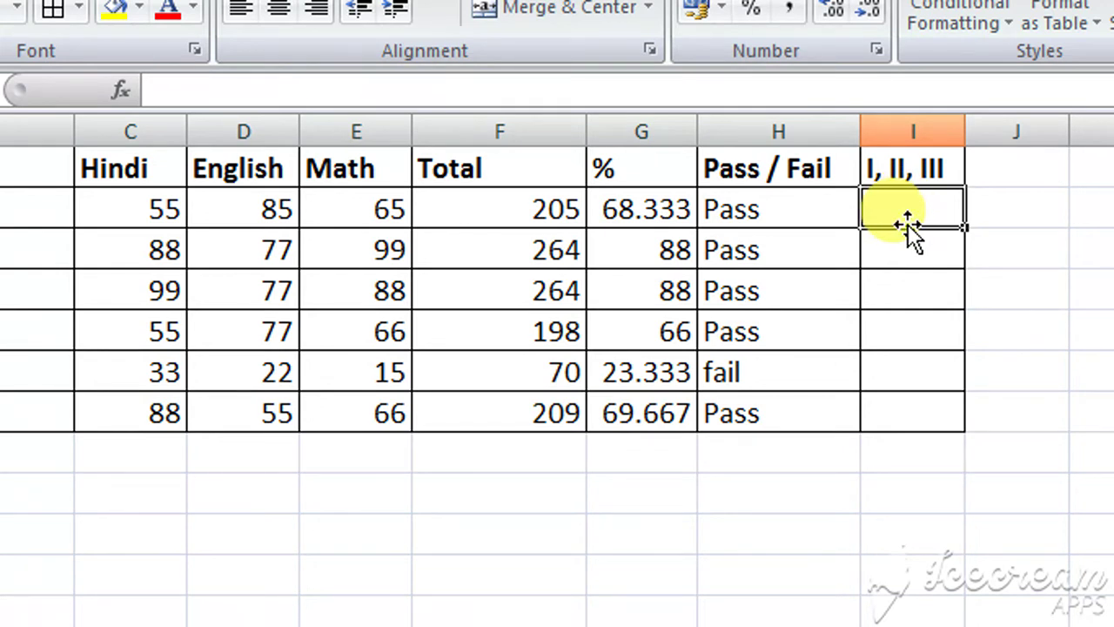
Start I2's formula as =if(G2<1,"0",if( so percentages below 1 return 0
text(=)
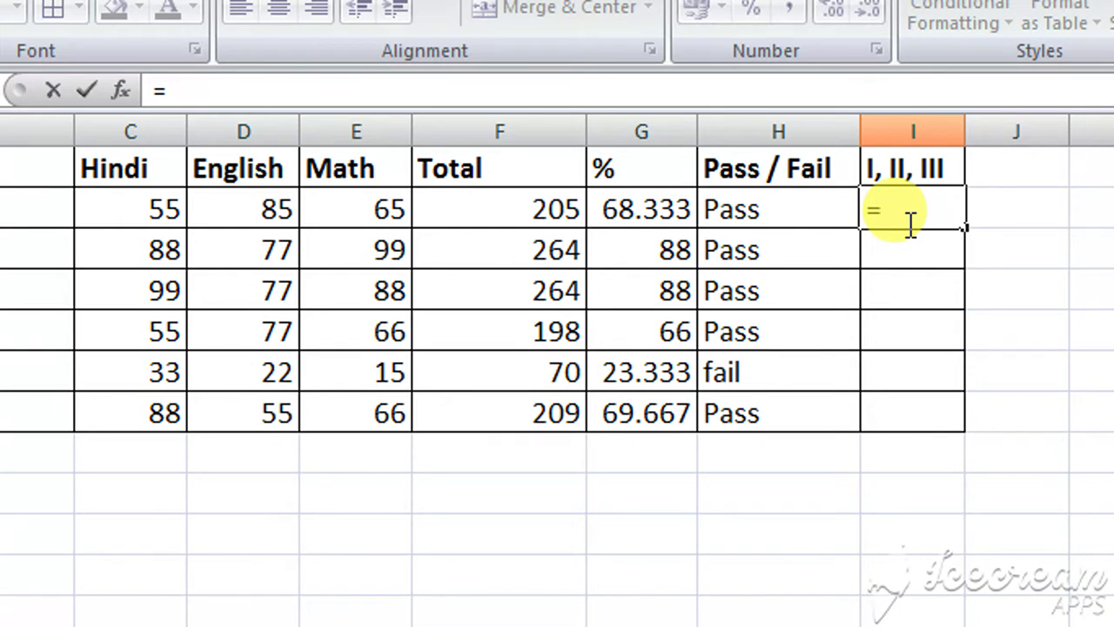
text(i)
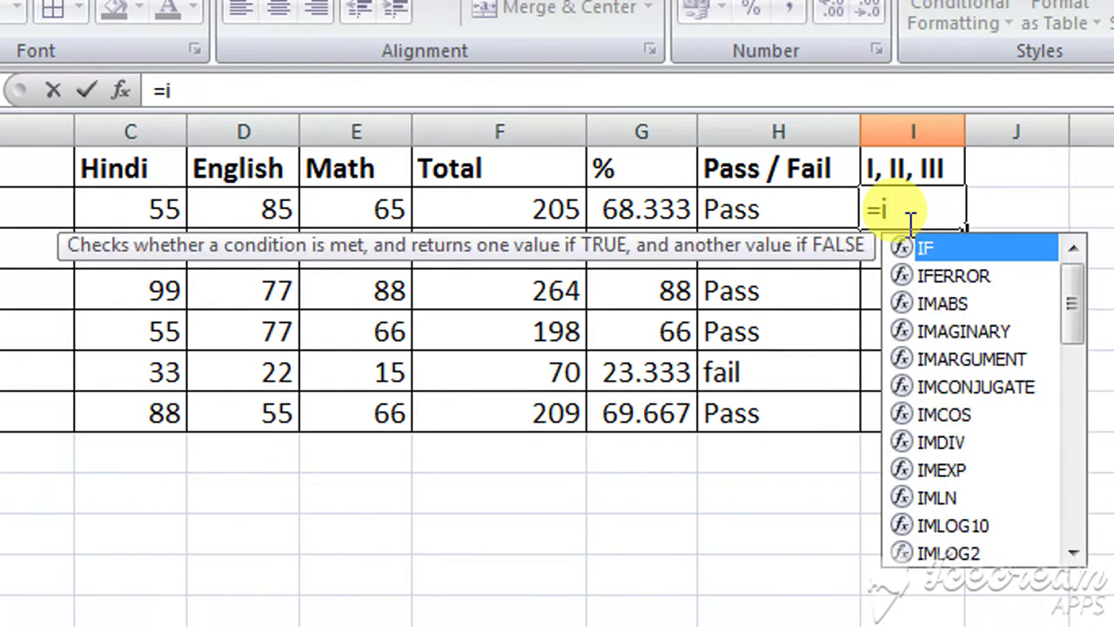
text(f)
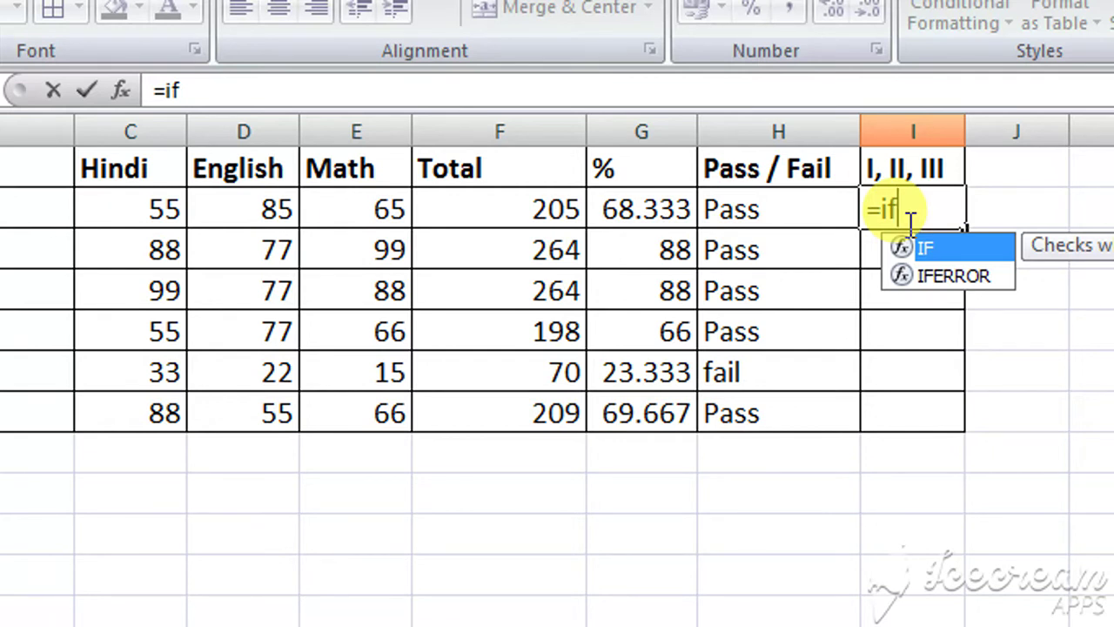
text(()
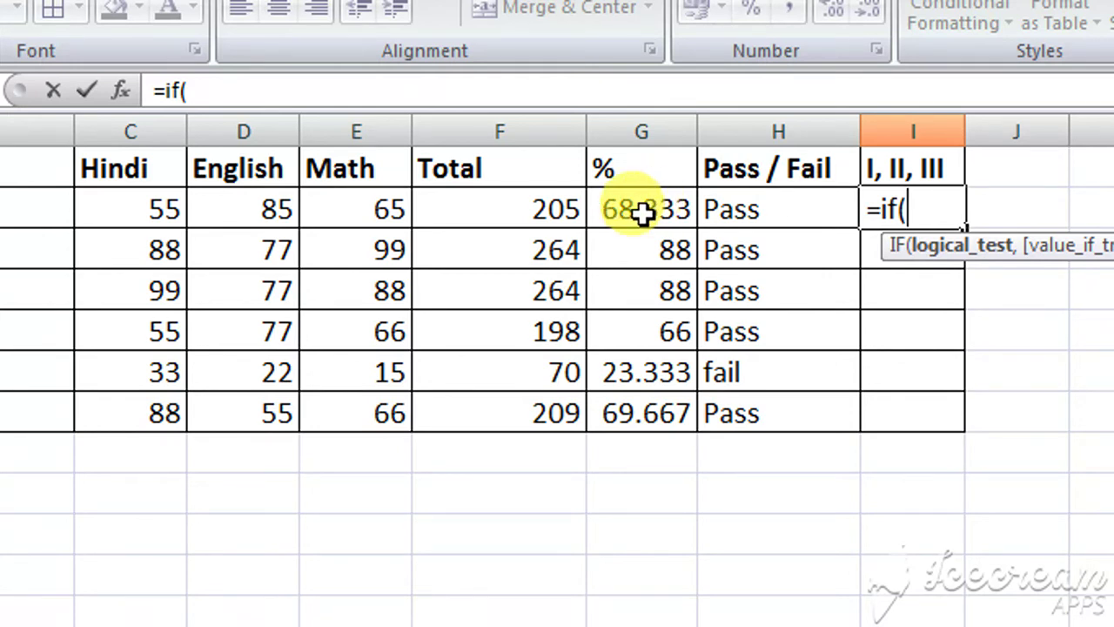
click(626, 209)
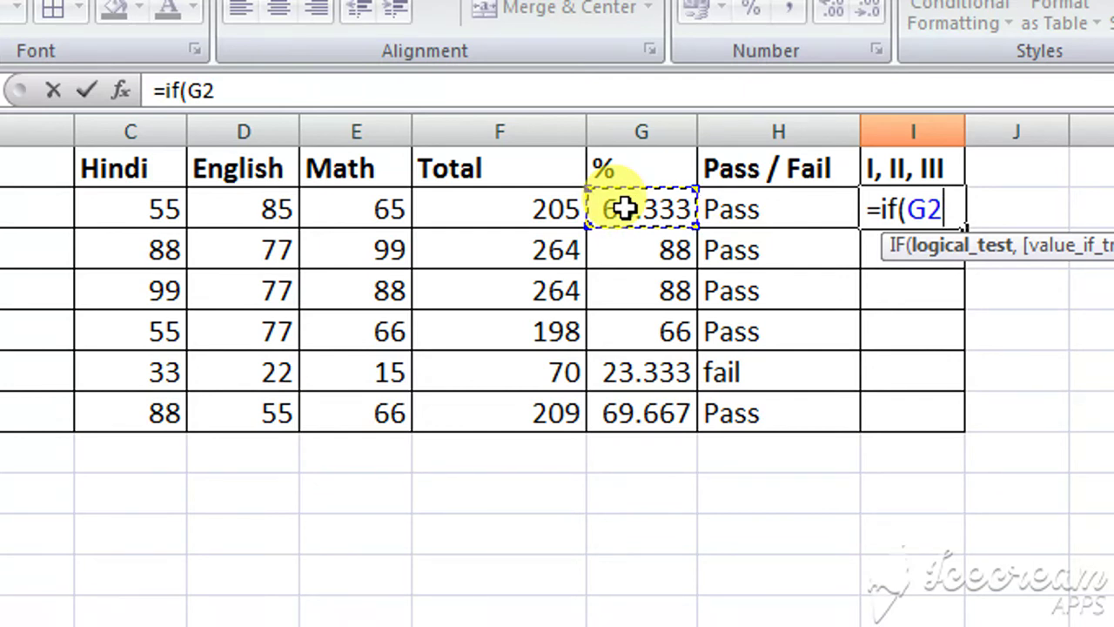
text(<)
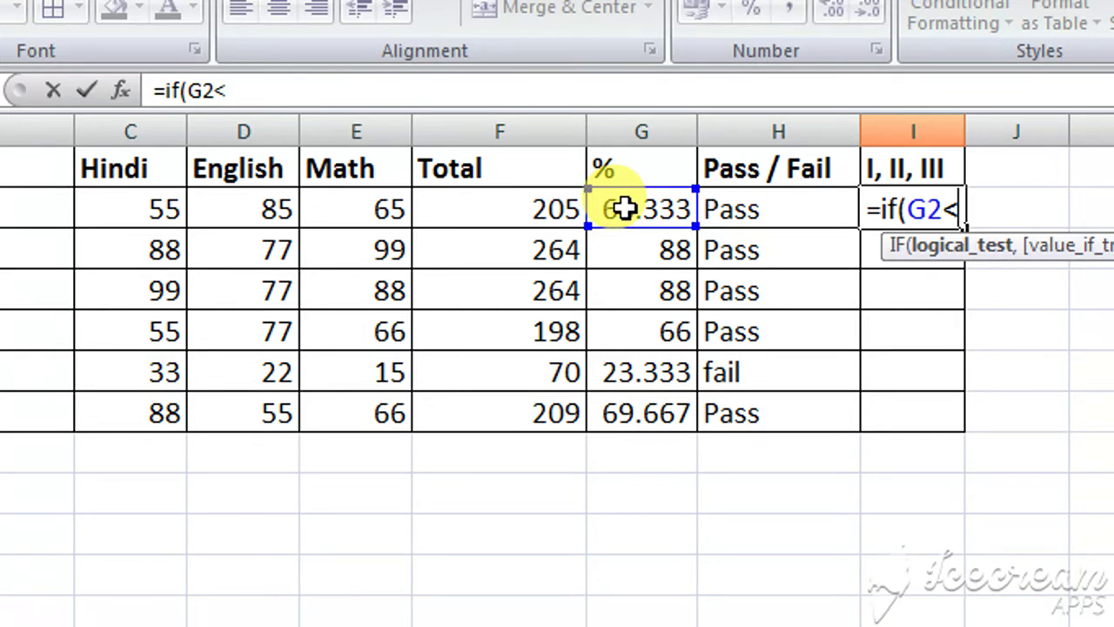
text(1)
text(,)
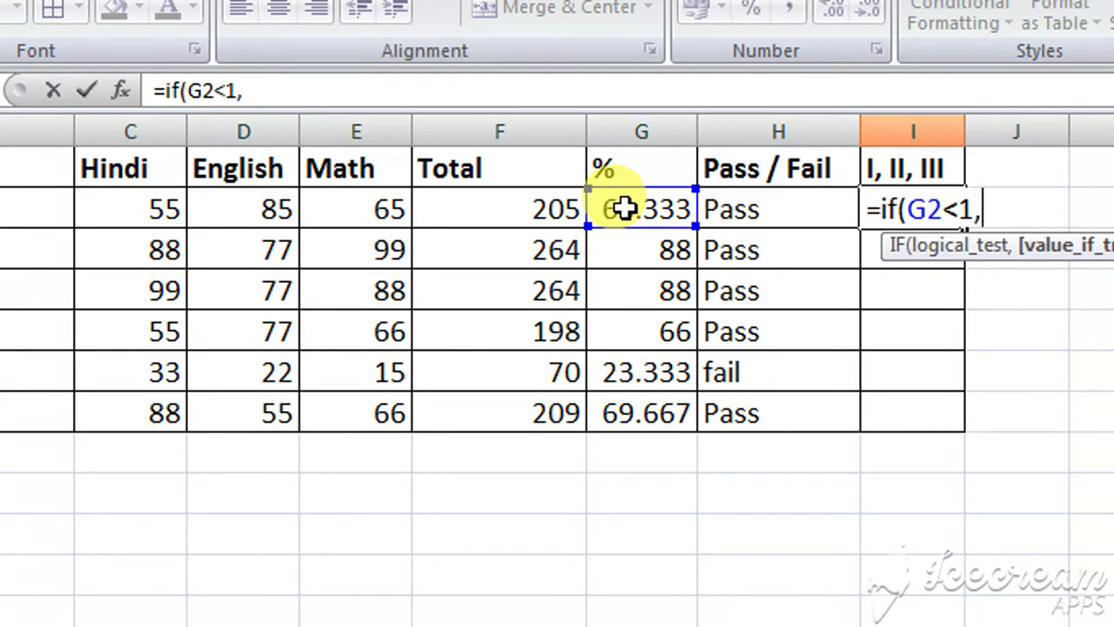
text("0)
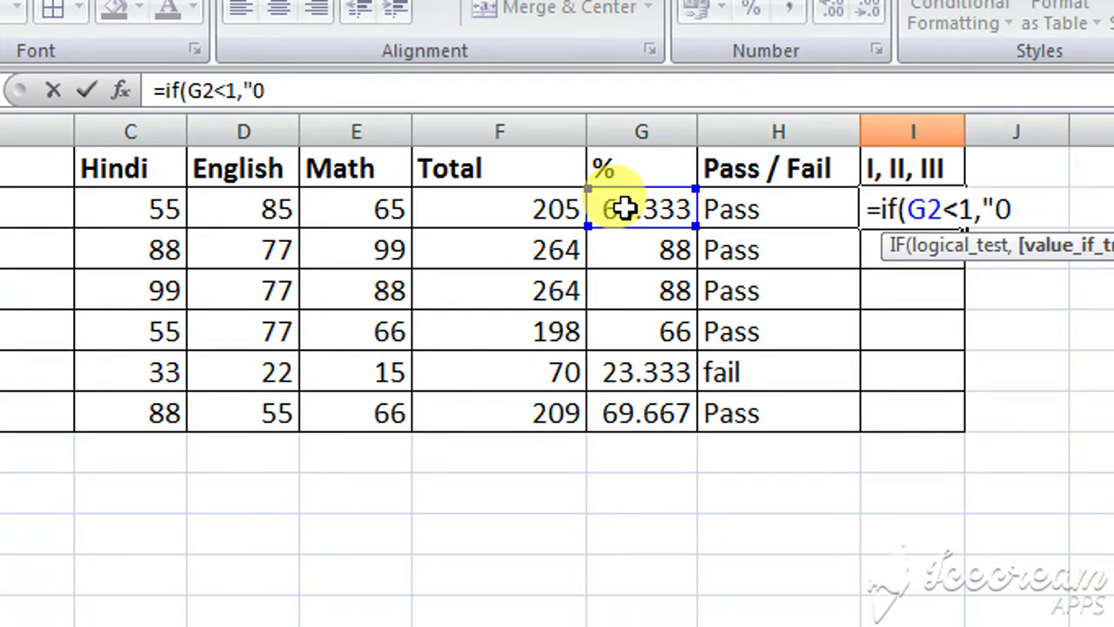
text(")
text(,)
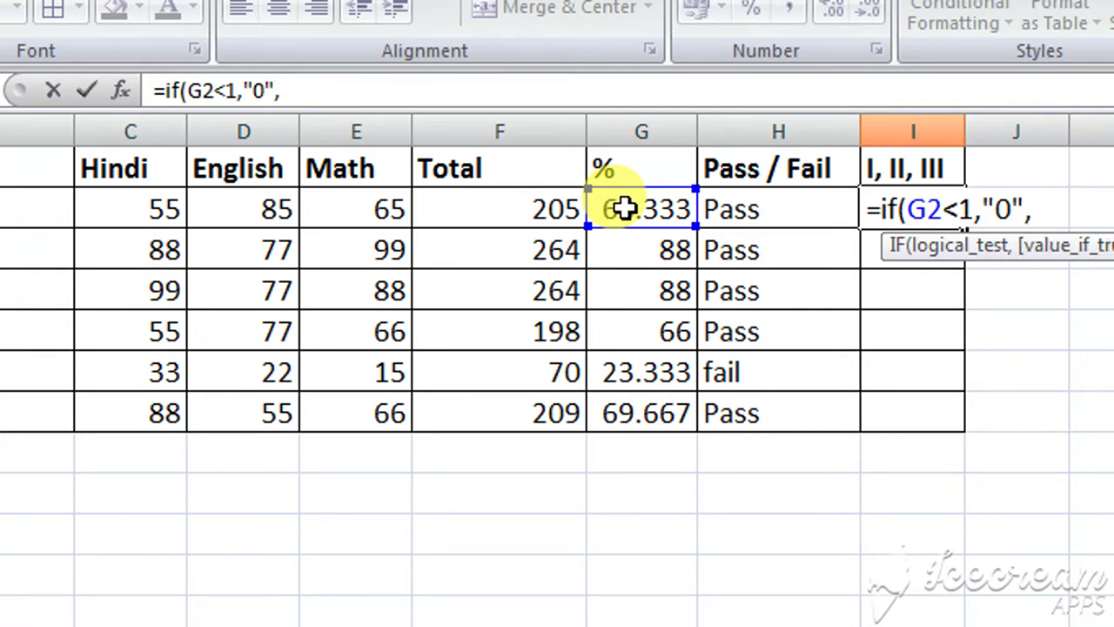
text(if)
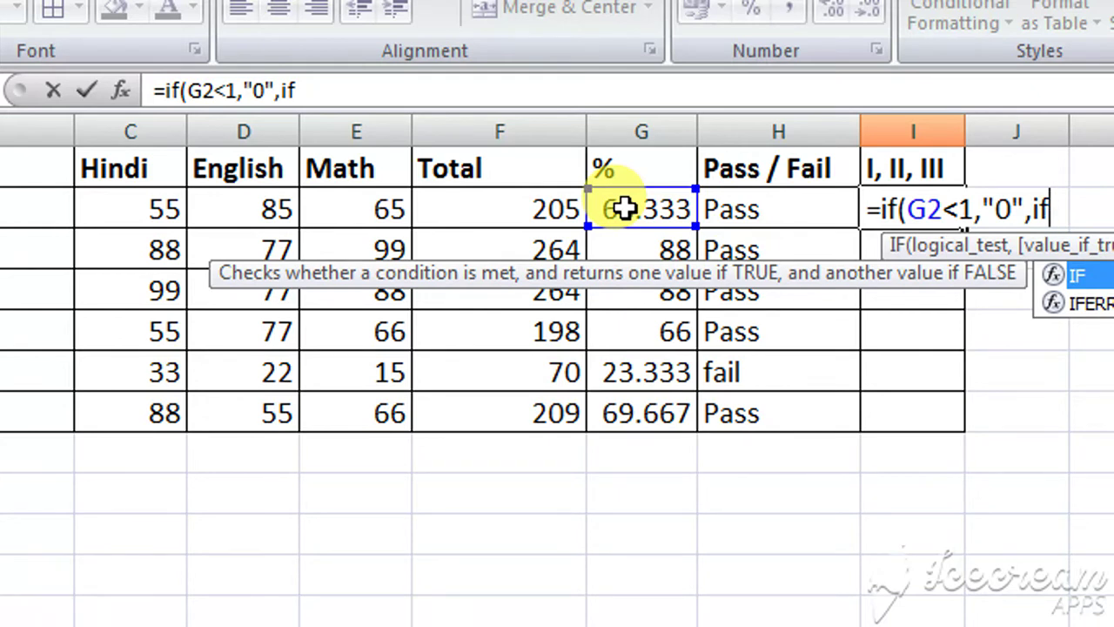
text(()
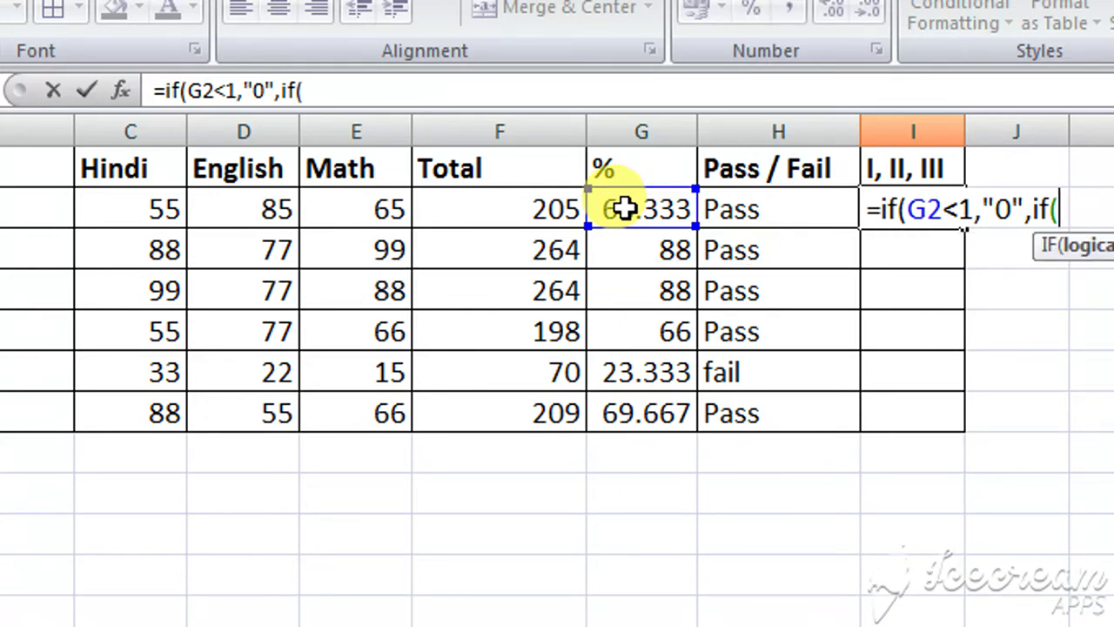
Add nested tests returning "fail" below 33 and "3rd" below 45, then begin the next G2 test
click(625, 209)
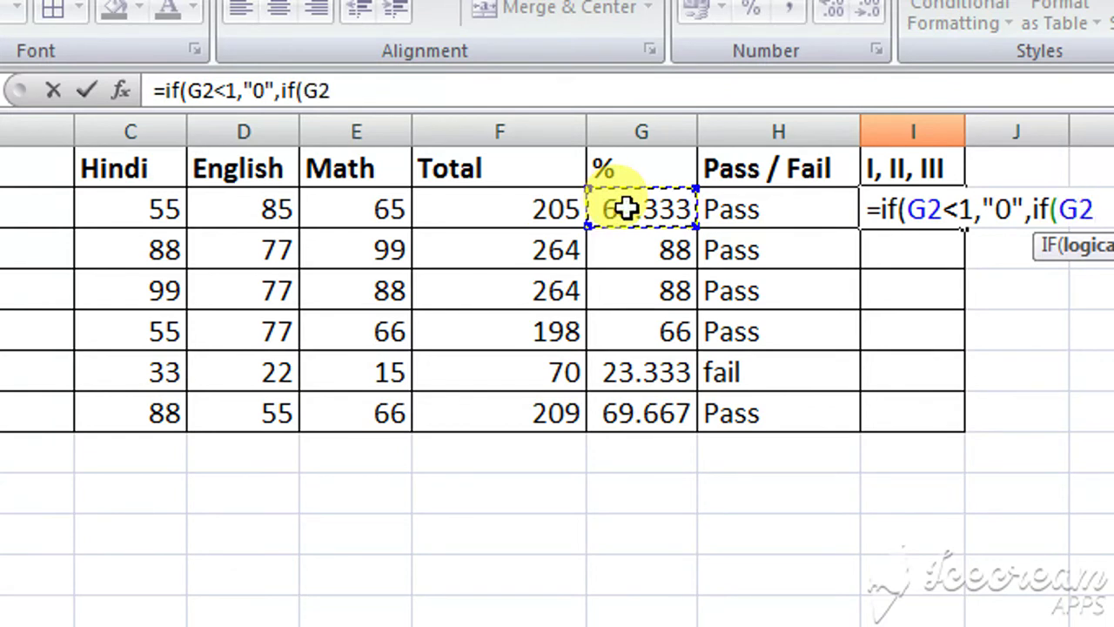
text(<)
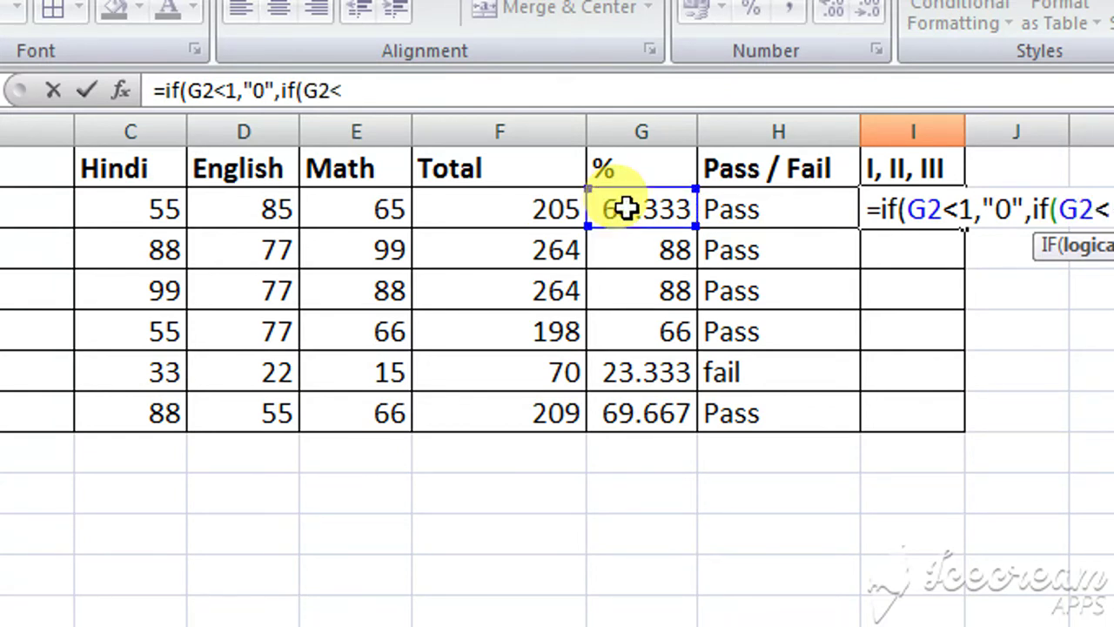
text(33)
text(,)
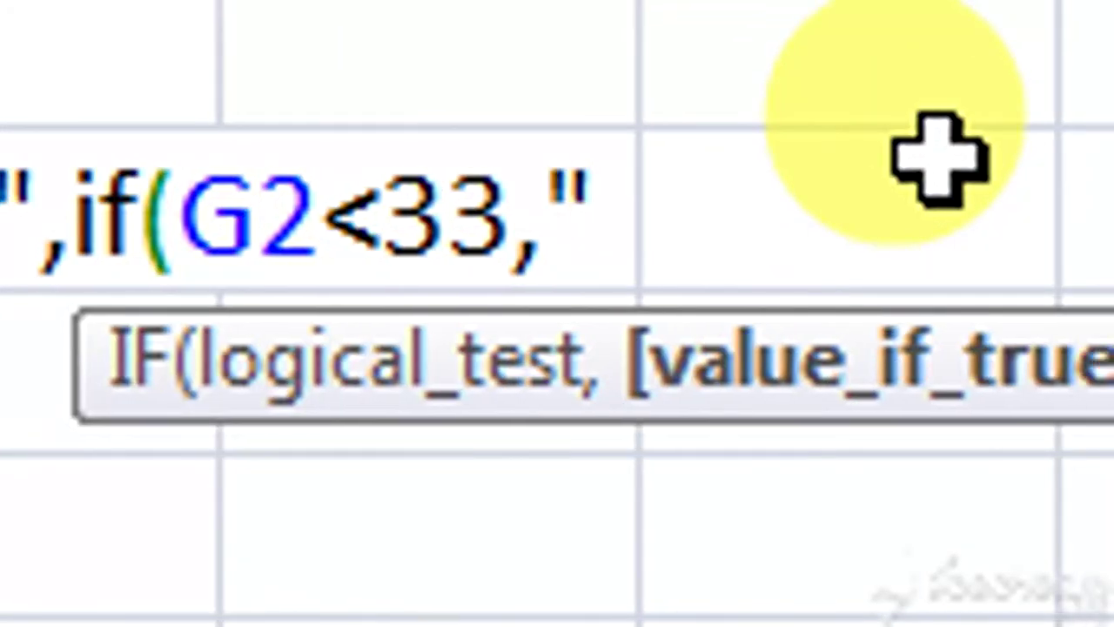
text(f)
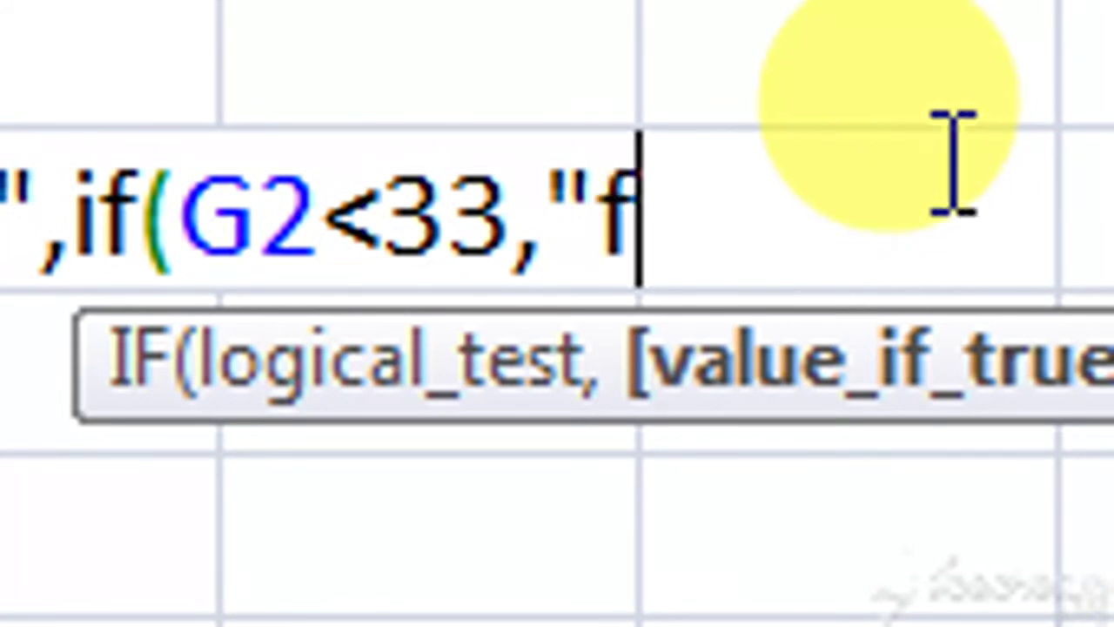
text(ia)
key(BackSpace)
key(BackSpace)
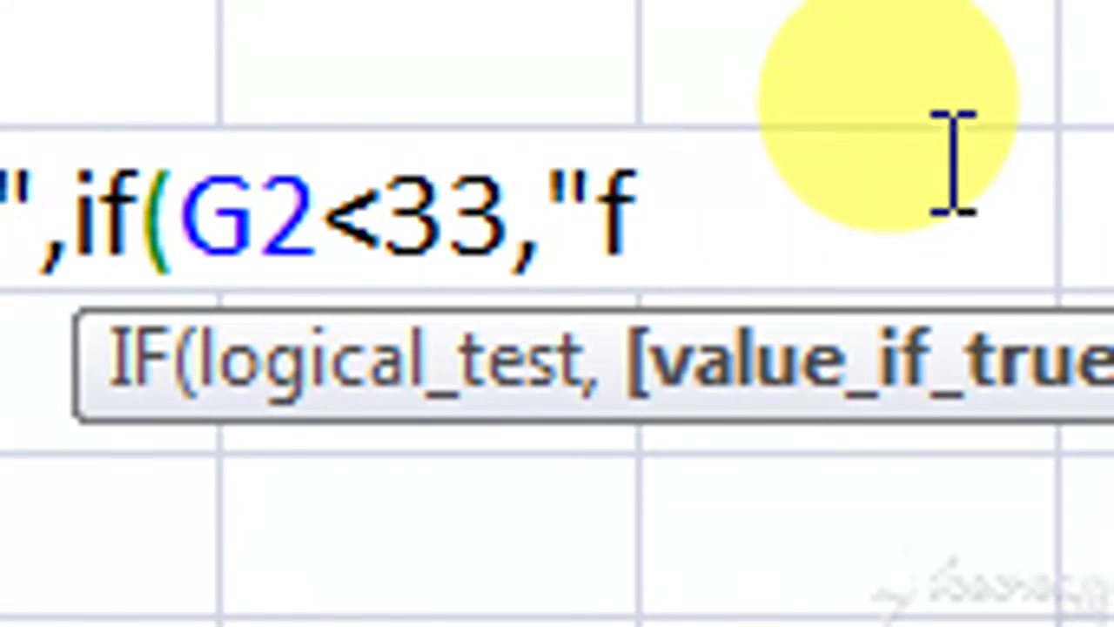
text(ail")
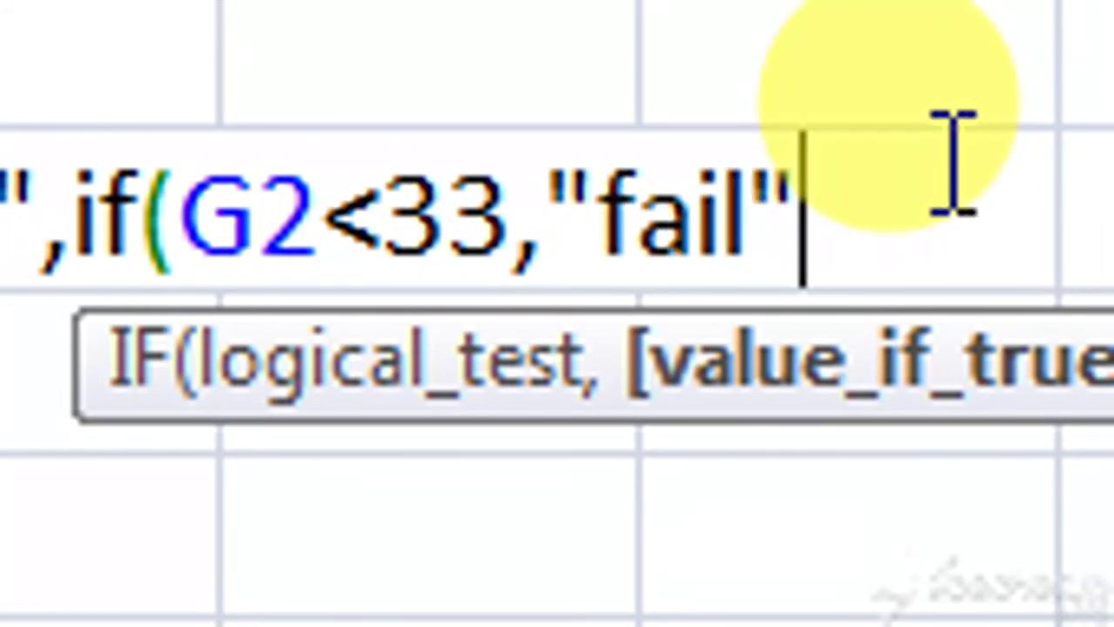
text(,)
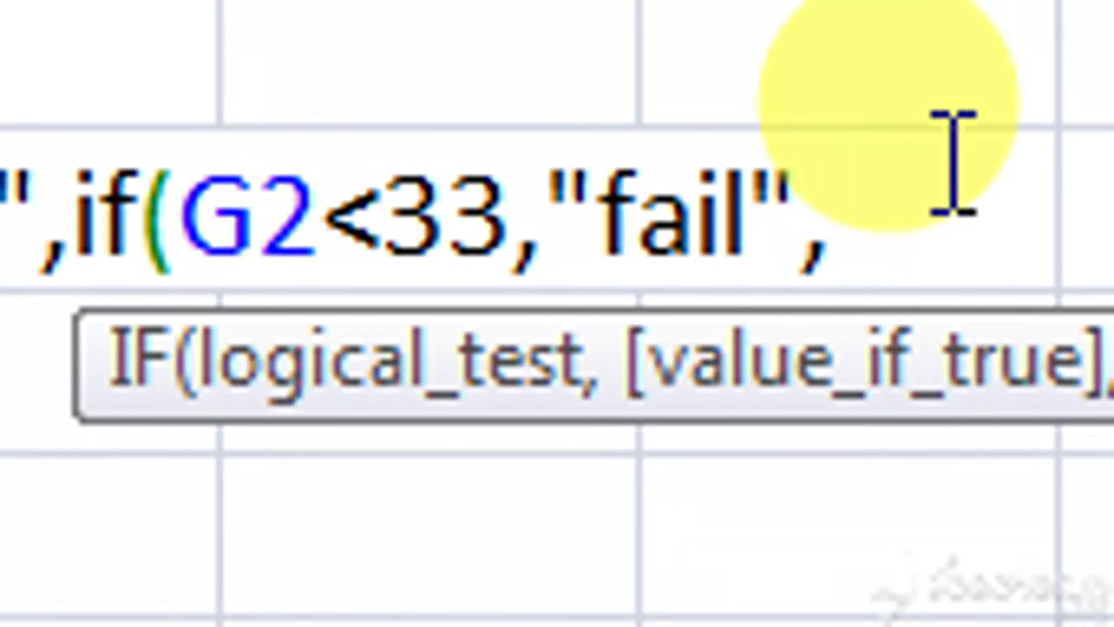
text(if)
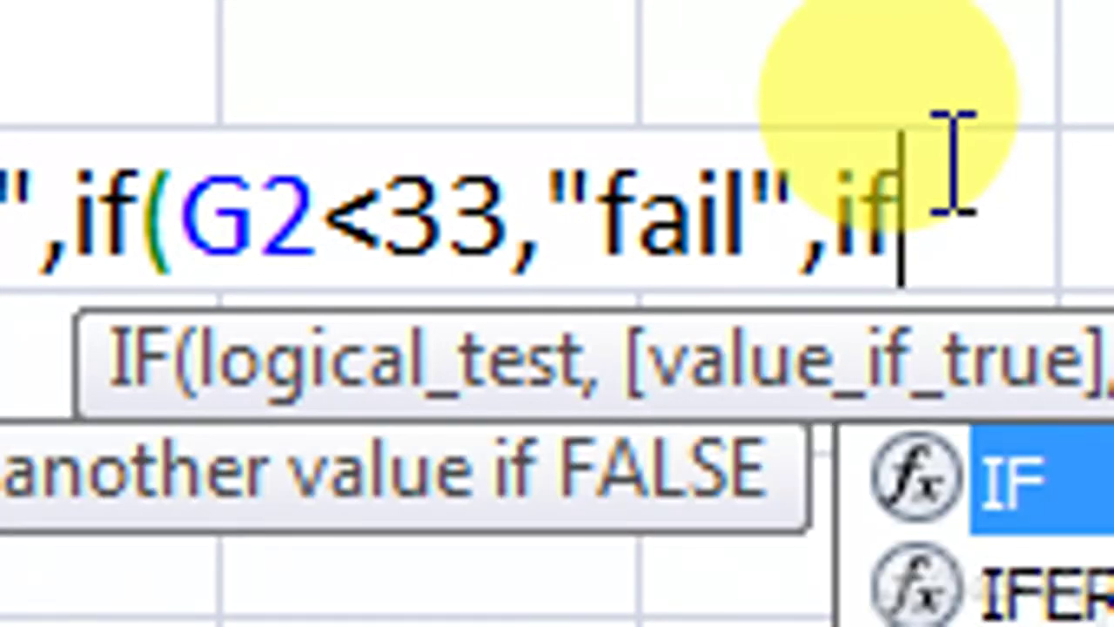
text(()
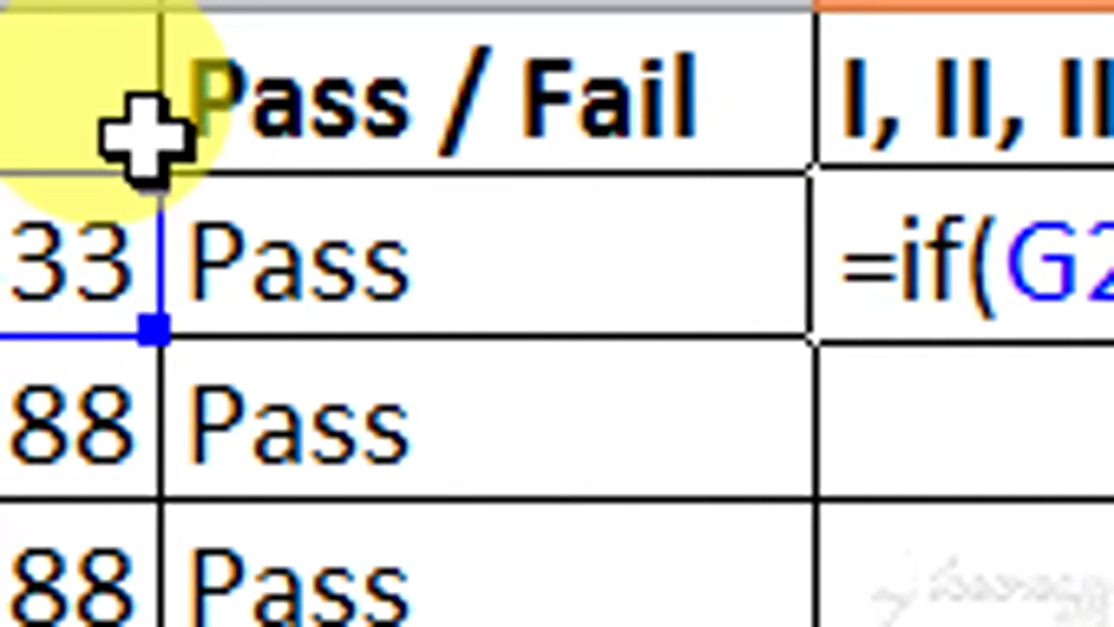
click(78, 252)
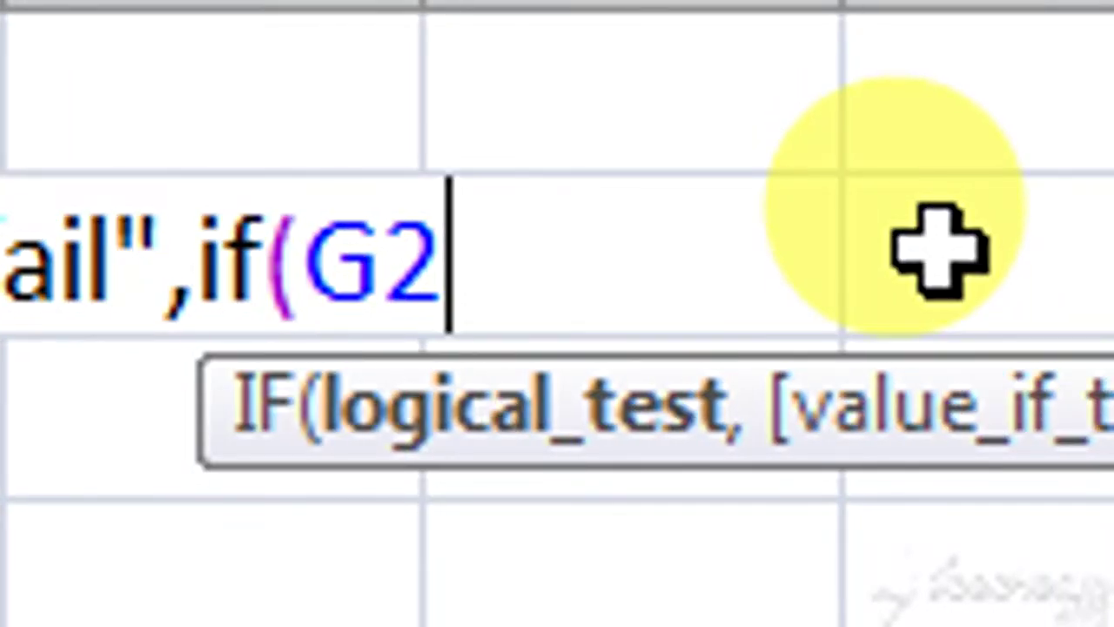
text(<)
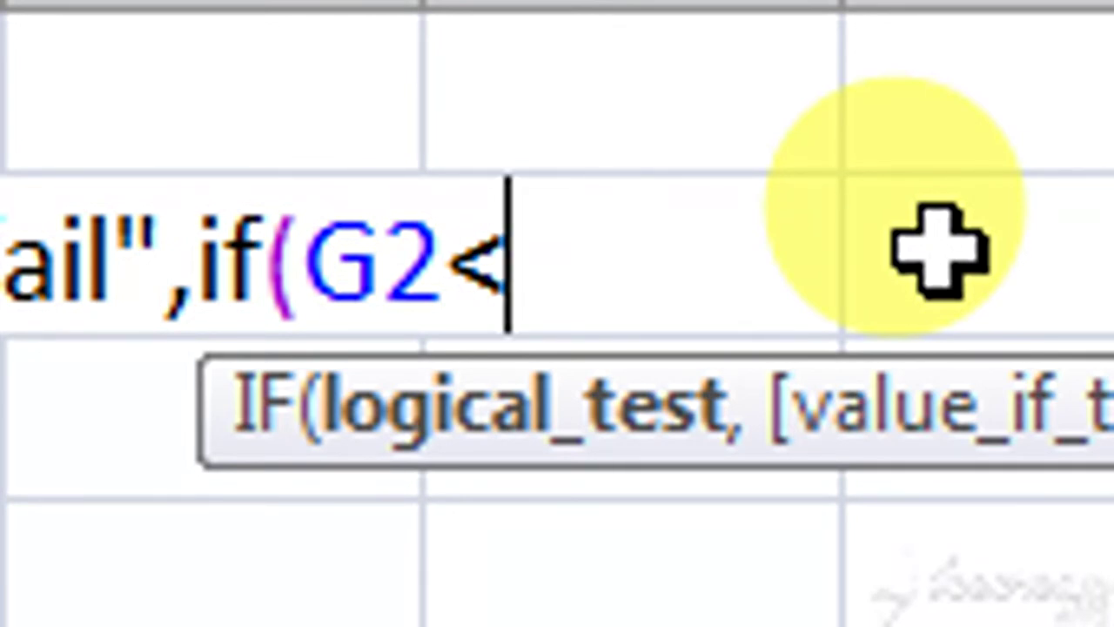
text(45)
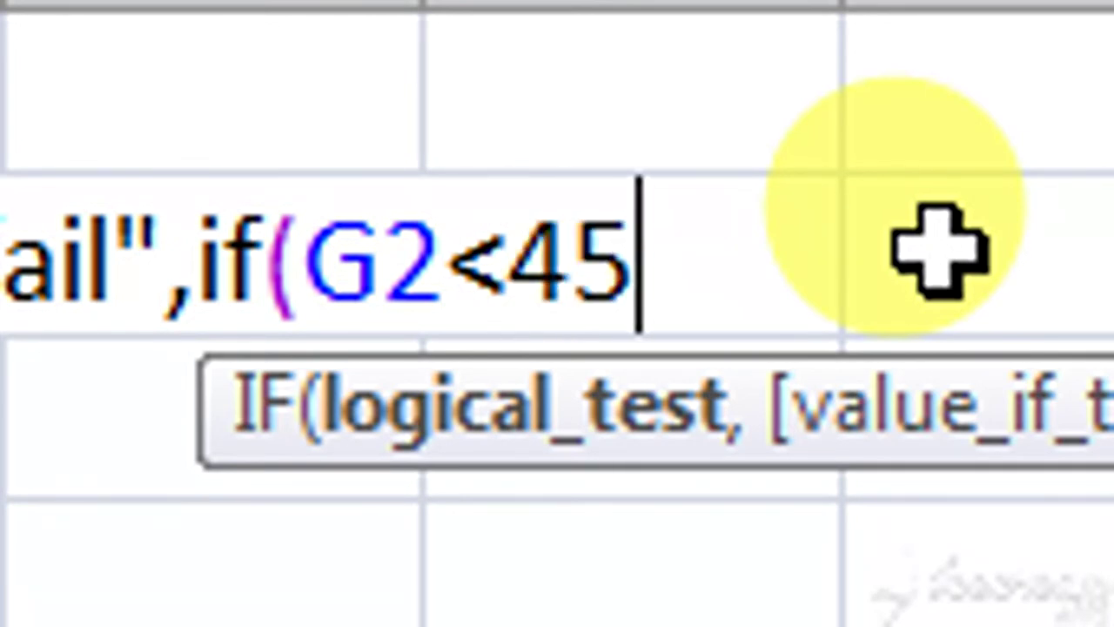
text(,)
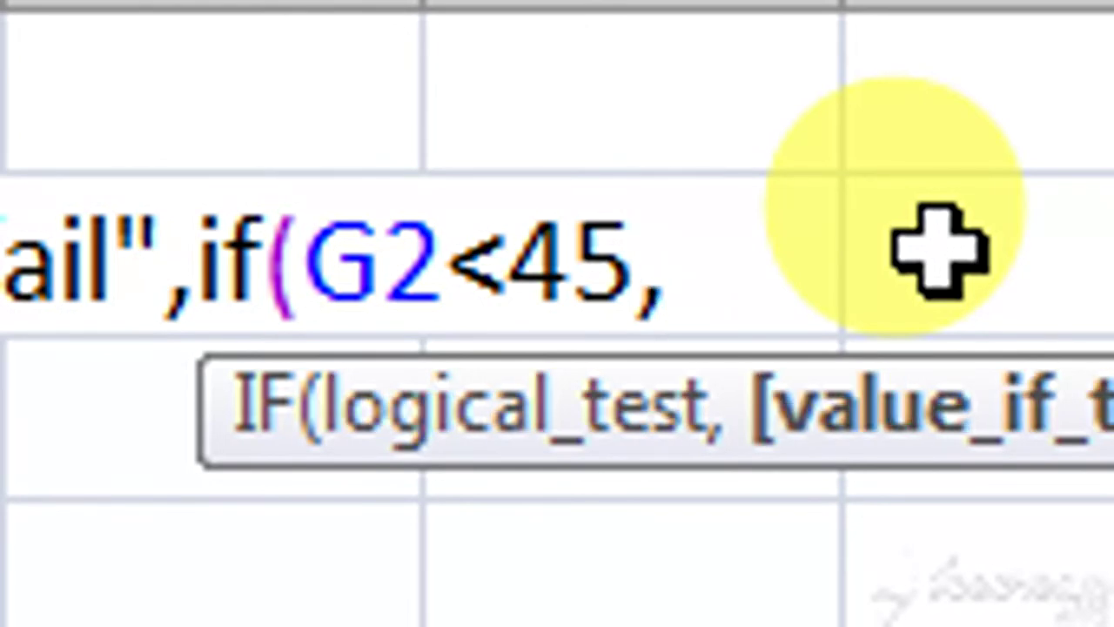
text(")
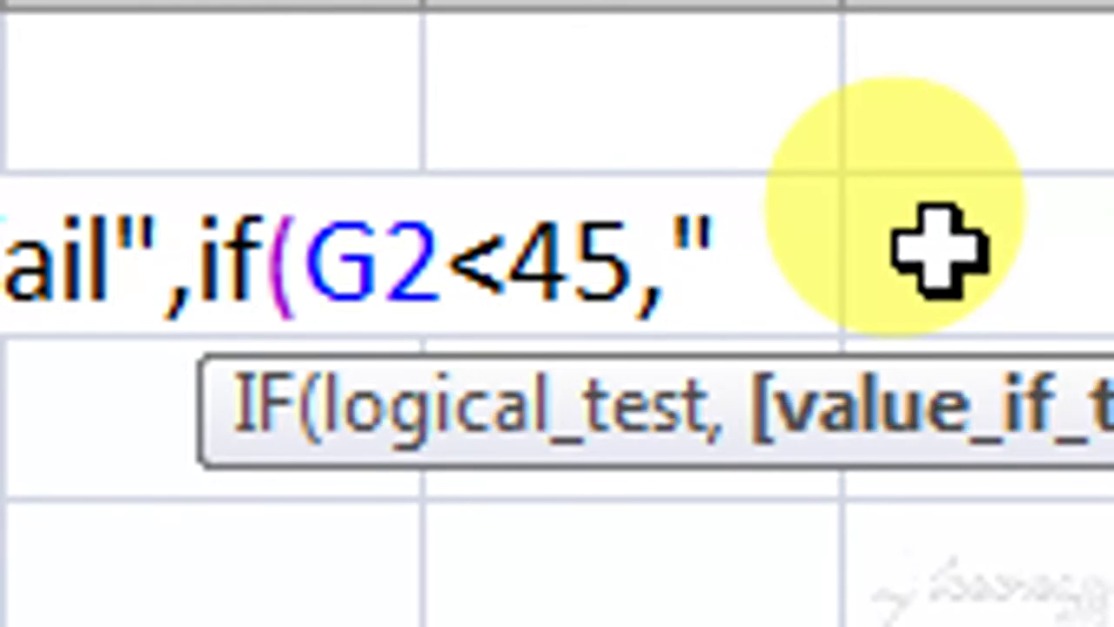
text(3)
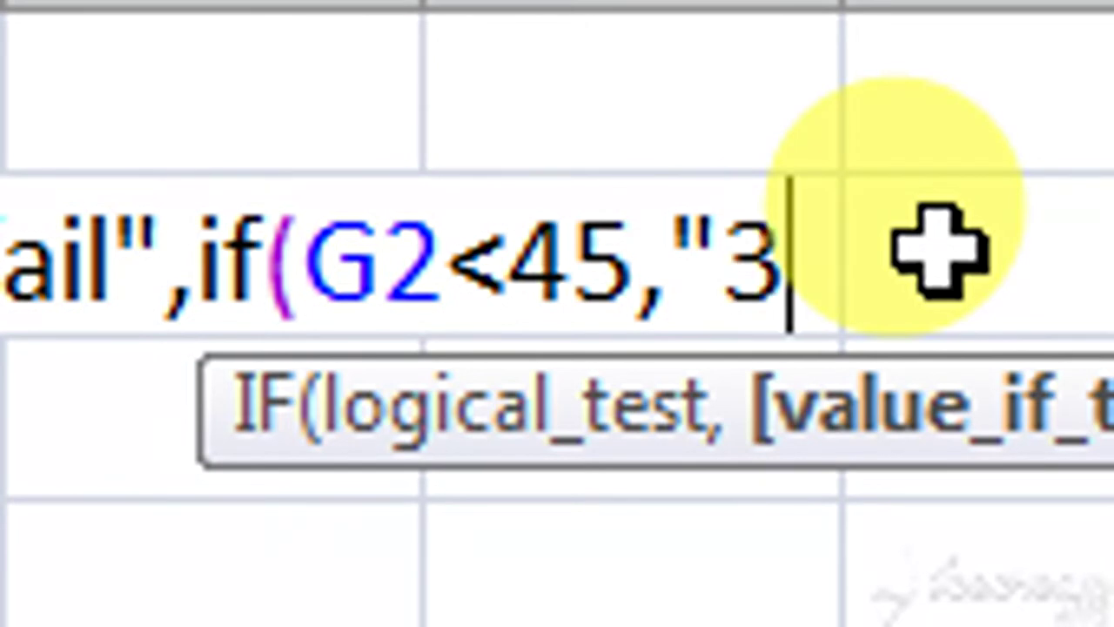
text(rd)
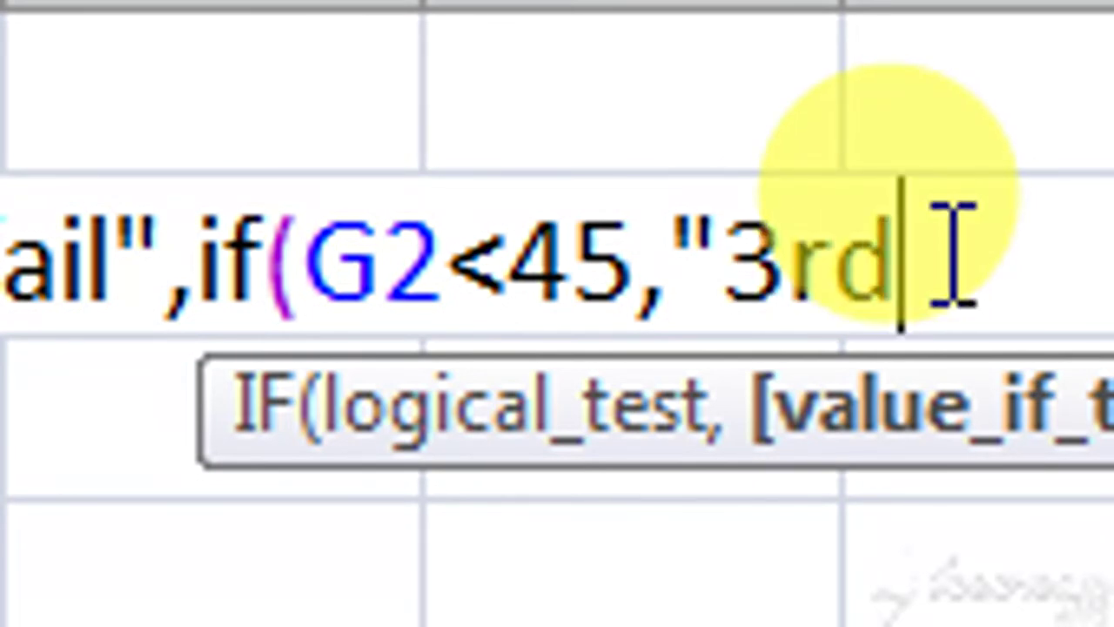
text(",)
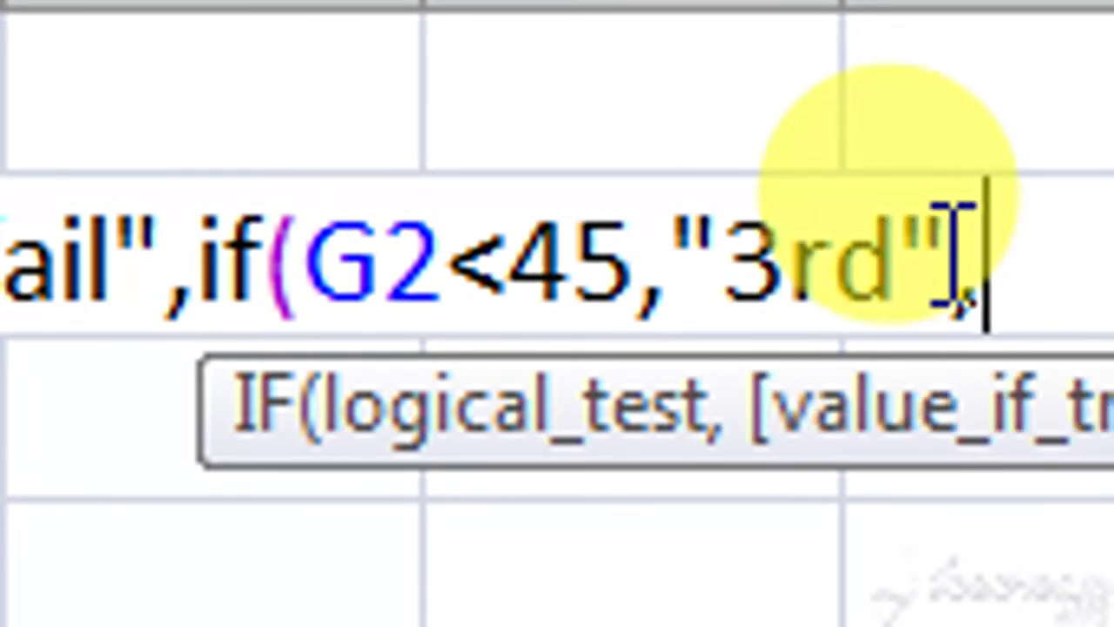
text(if()
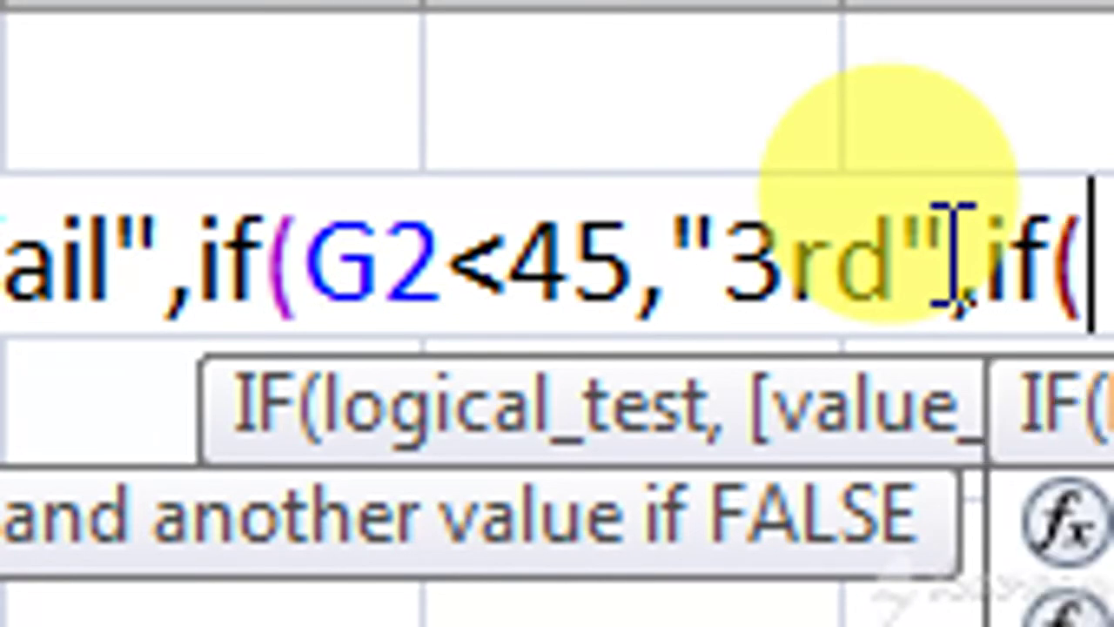
text(g2)
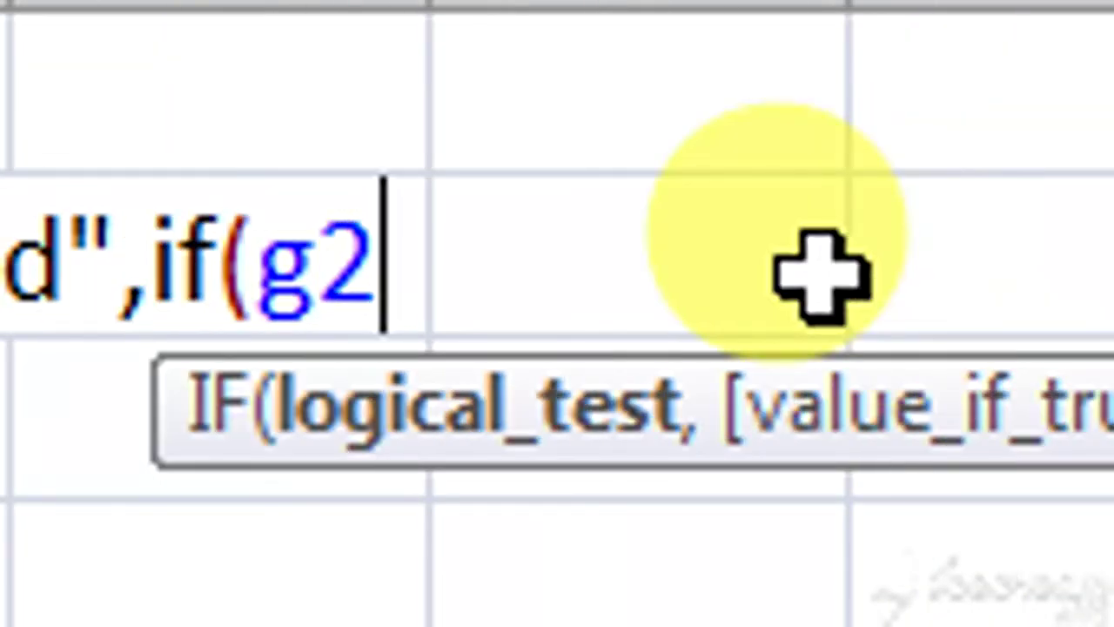
text(,)
Extend the formula with <65,"2nd",if(g2<, fixing the stray comma and the 2dn typo
key(BackSpace)
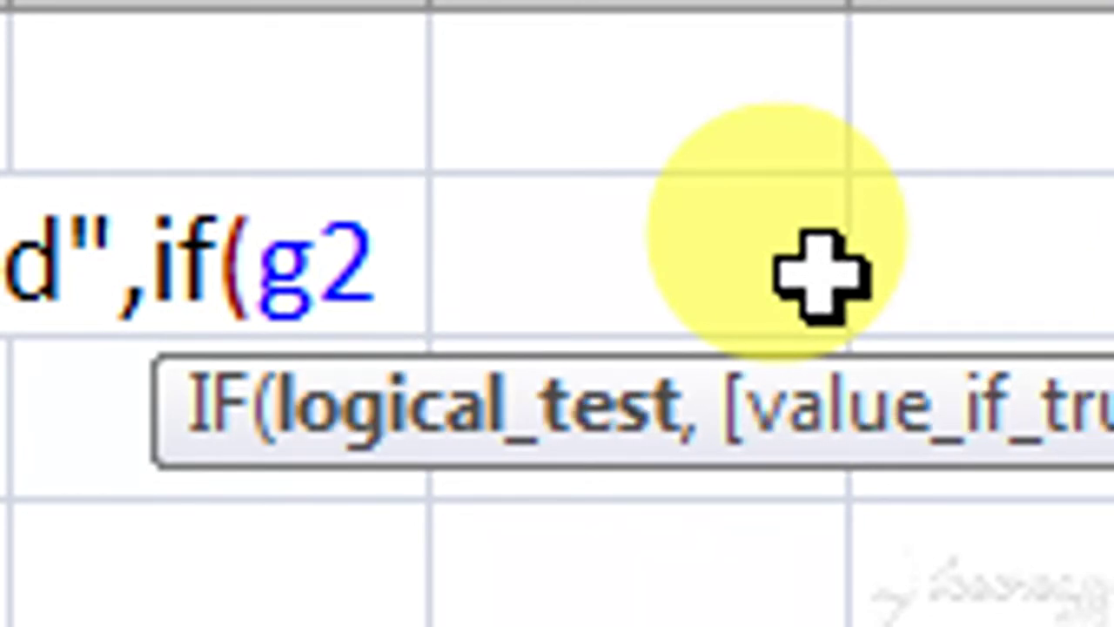
text(<)
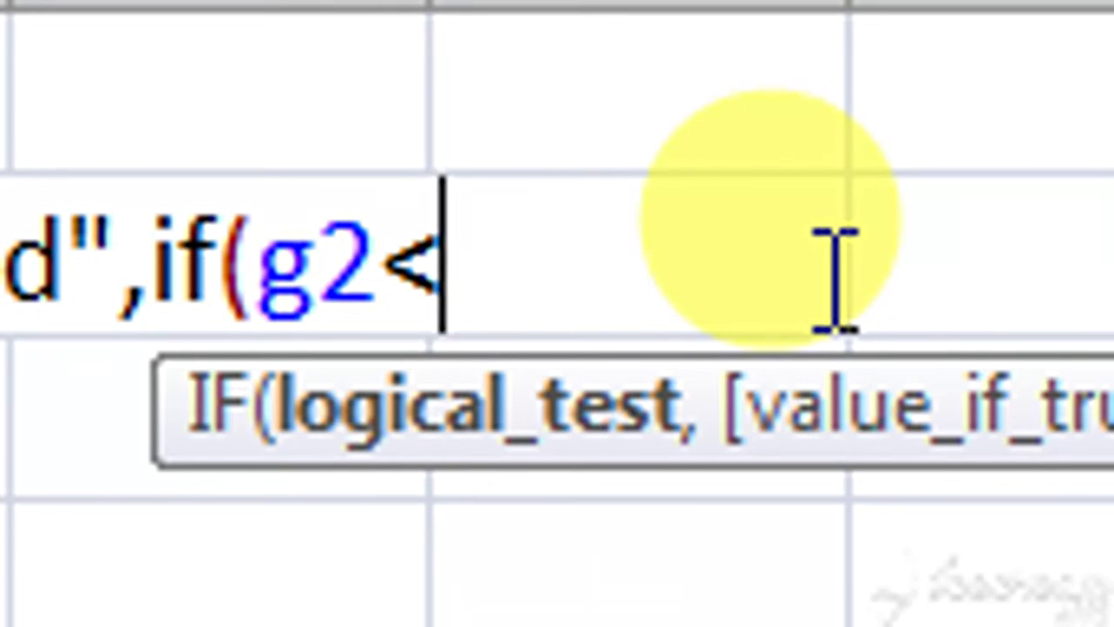
text(65)
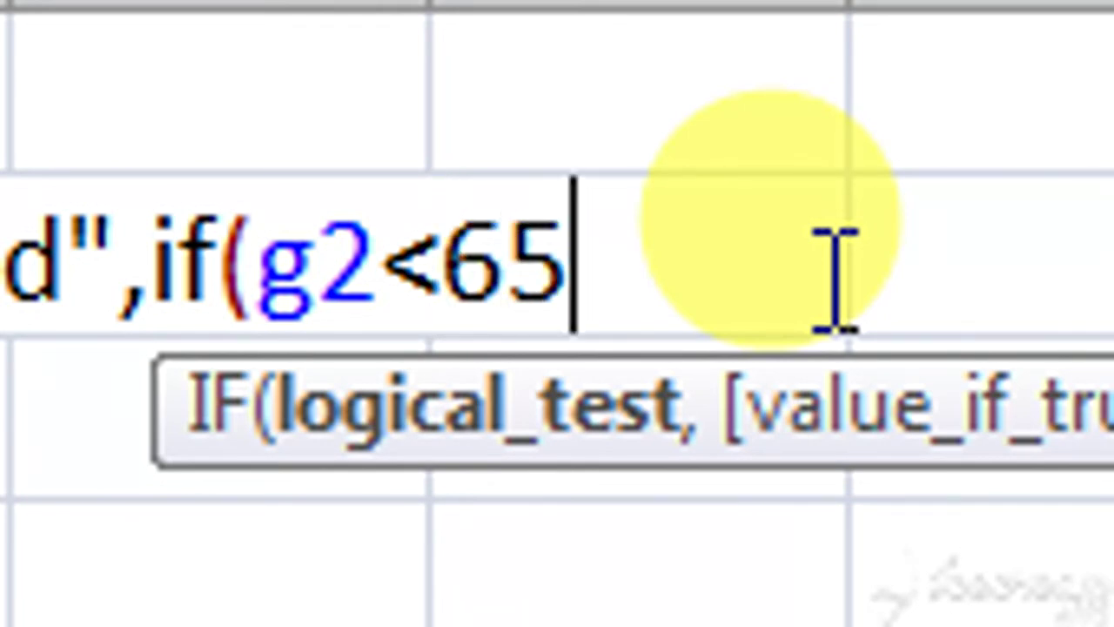
text(,)
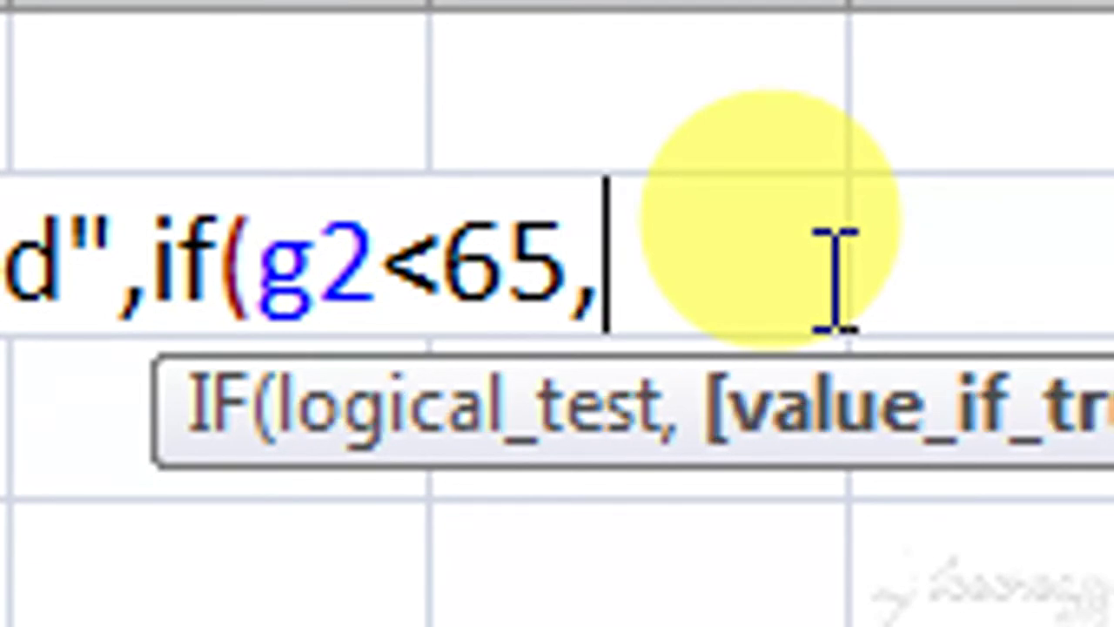
text(")
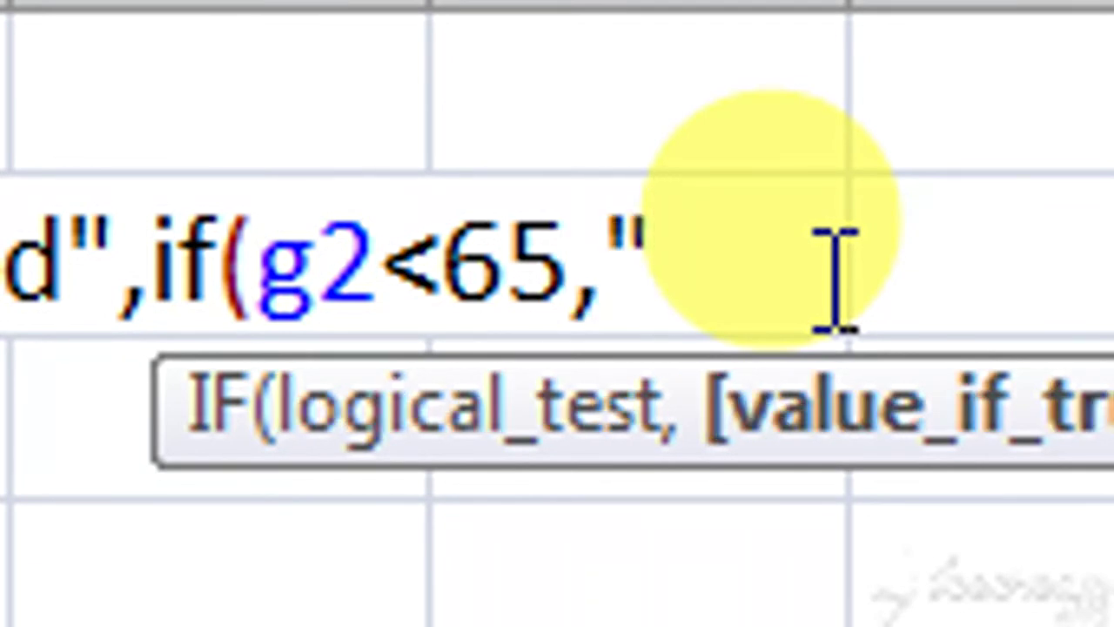
text(2dn)
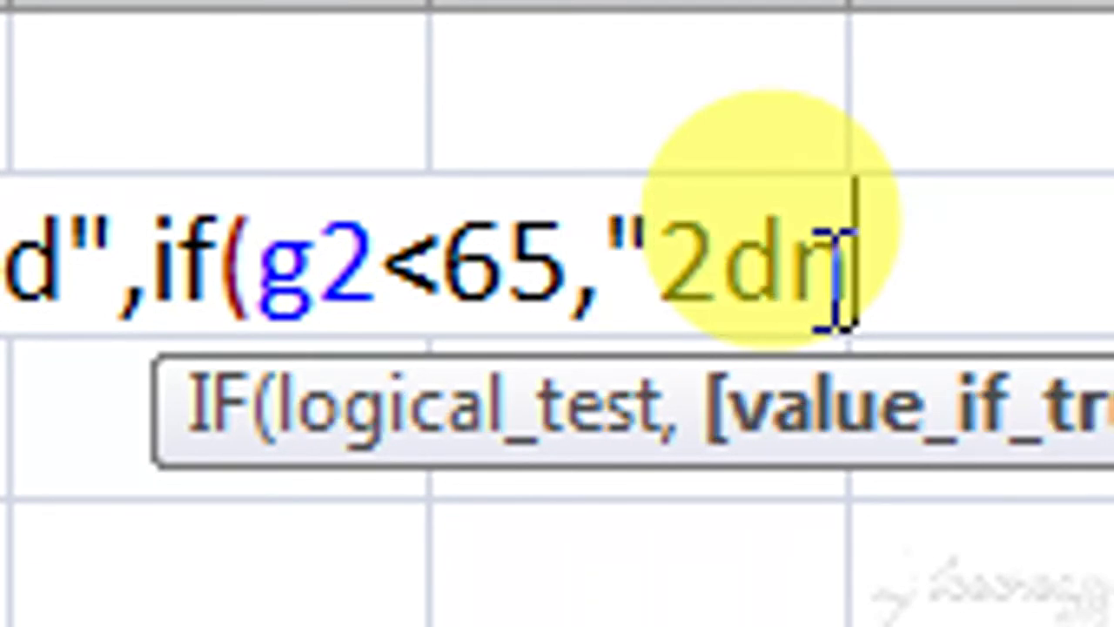
key(BackSpace)
key(BackSpace)
text(nd)
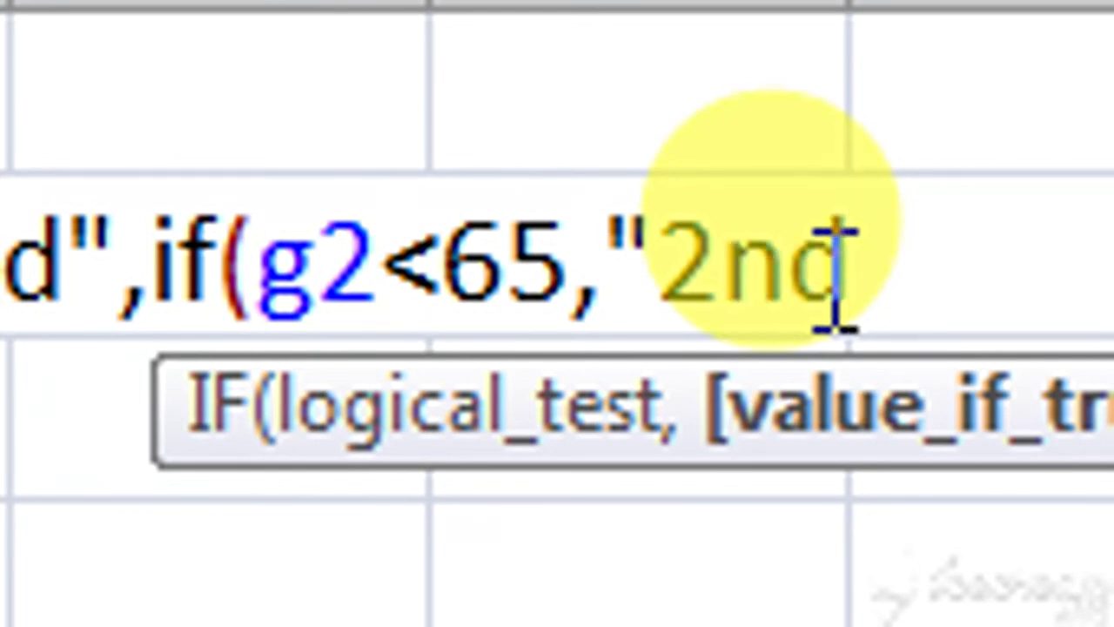
text(")
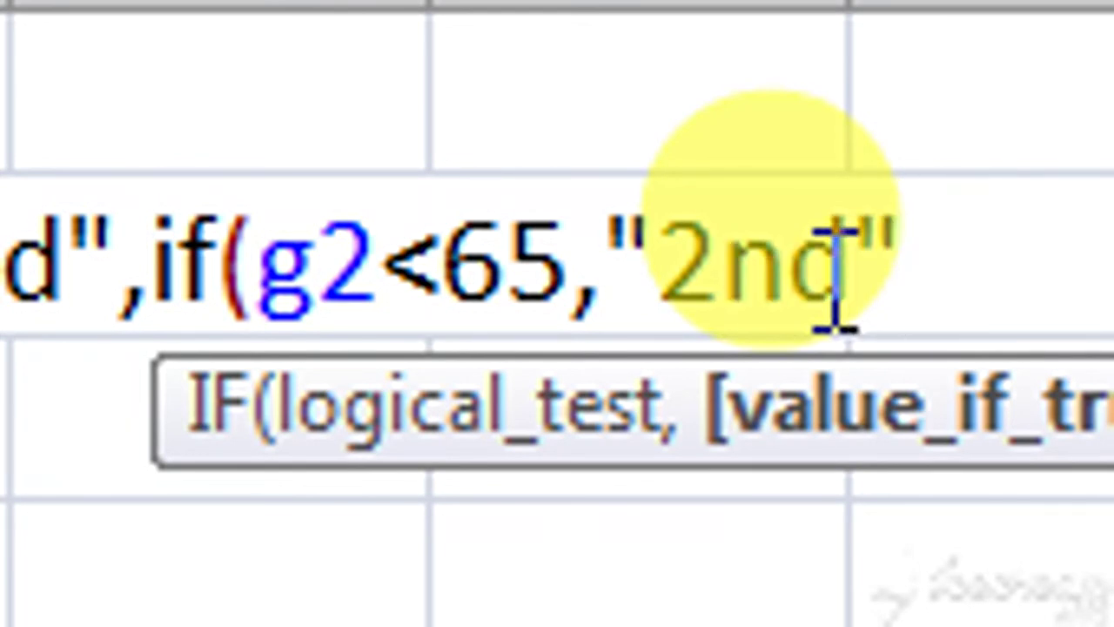
text(,if)
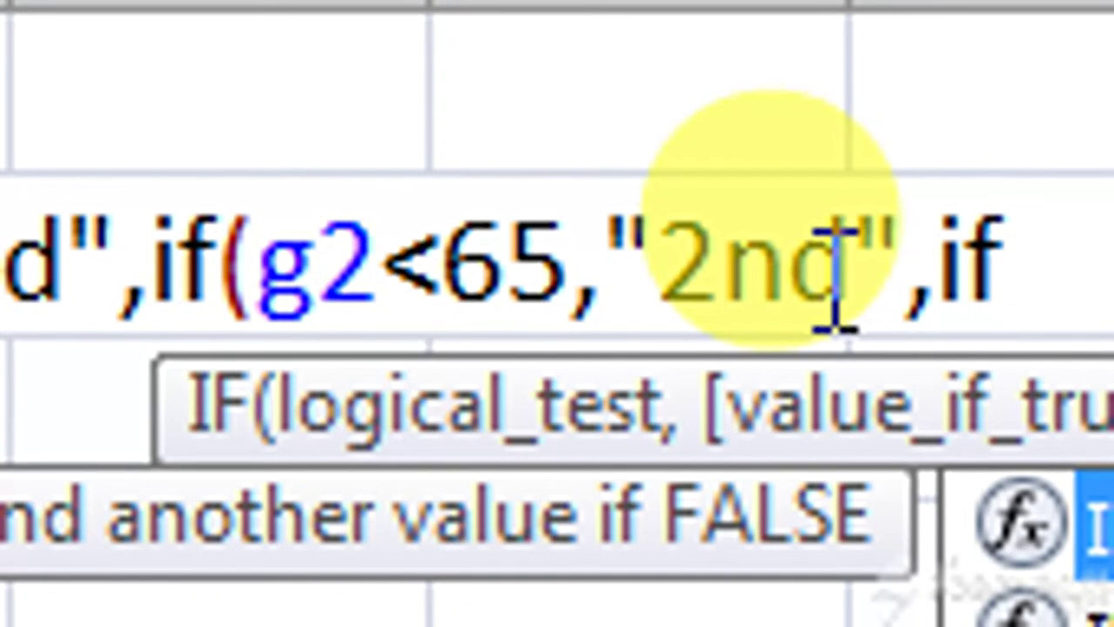
text((g2)
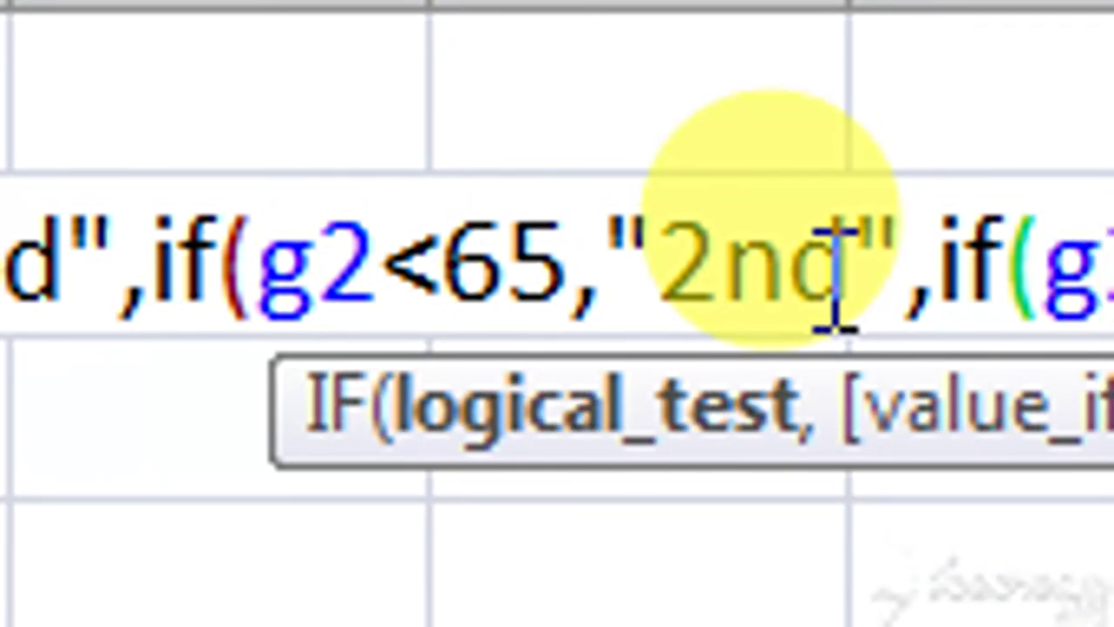
text(<)
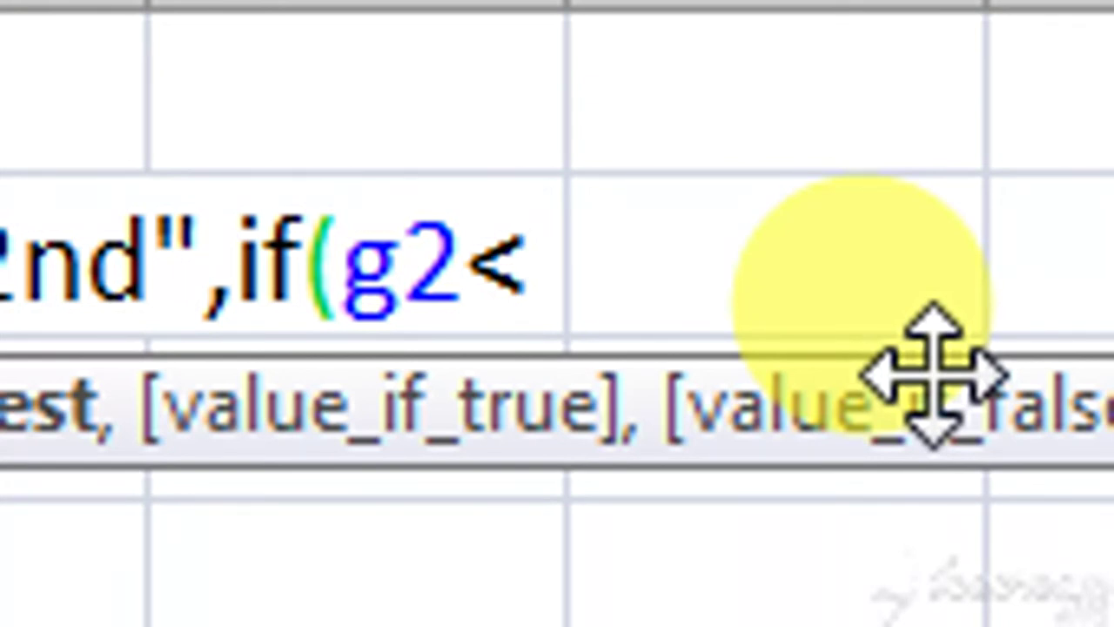
Append 70,"1st",if(g so percentages below 70 grade as 1st
text(7)
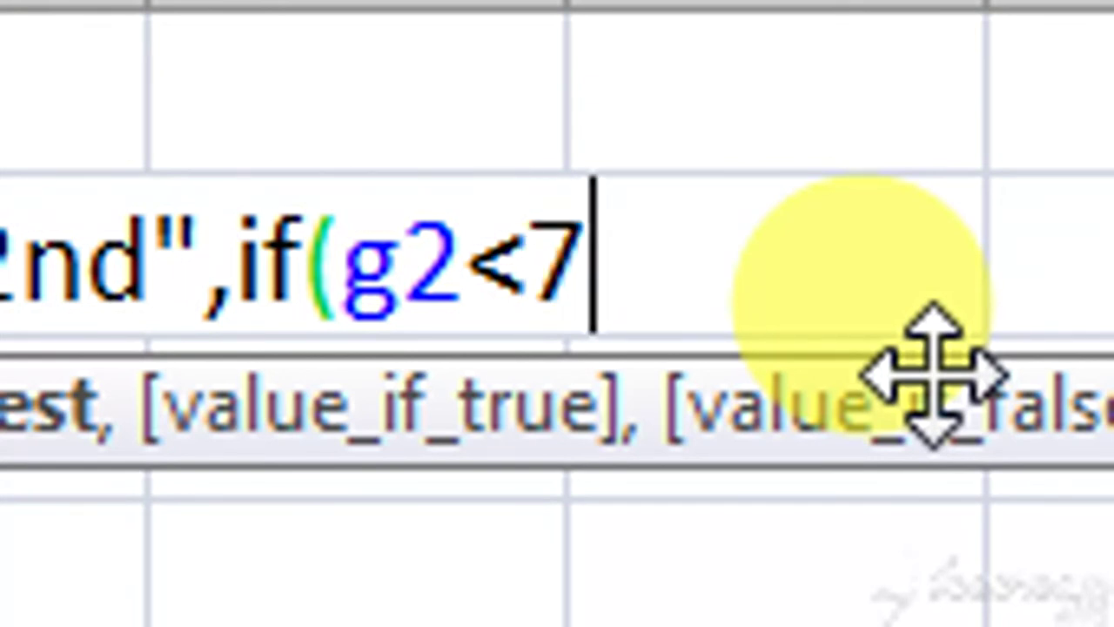
text(0)
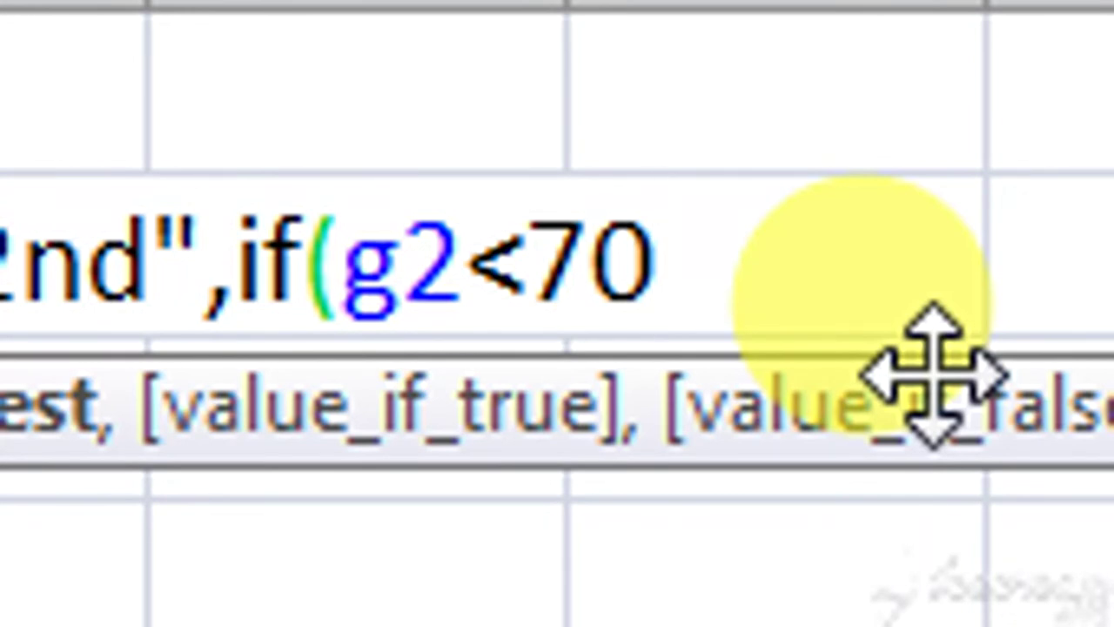
text(,")
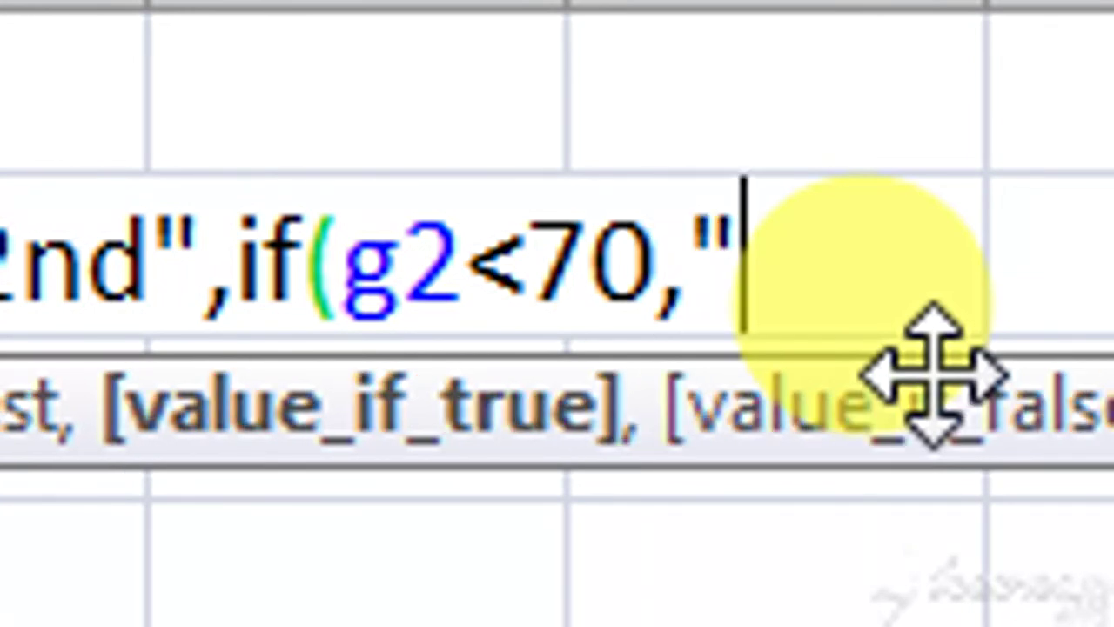
text(1)
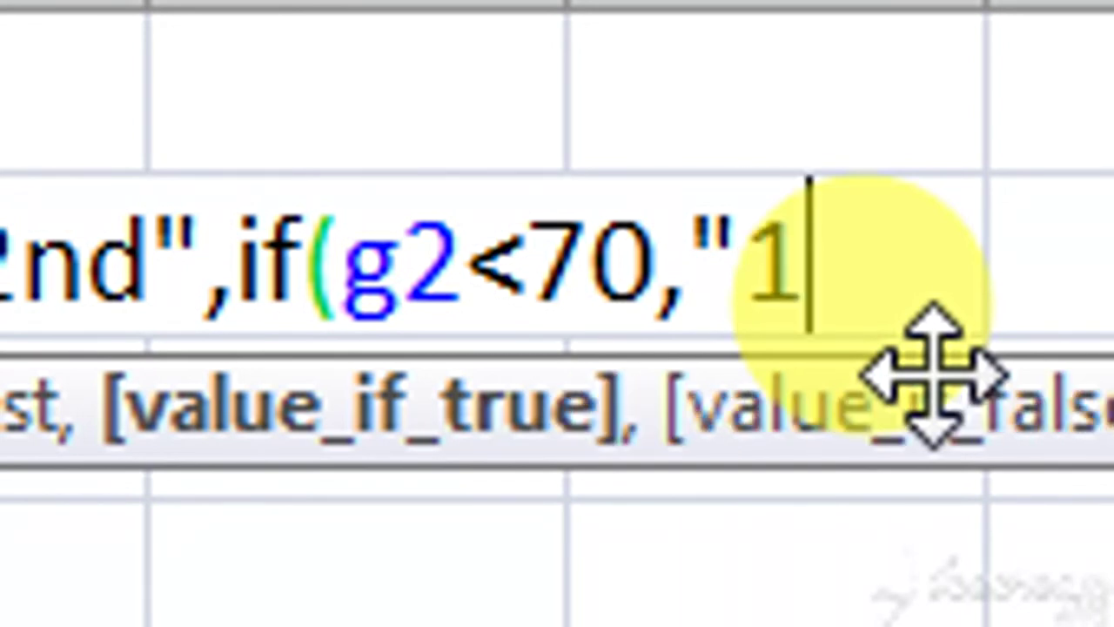
text(st)
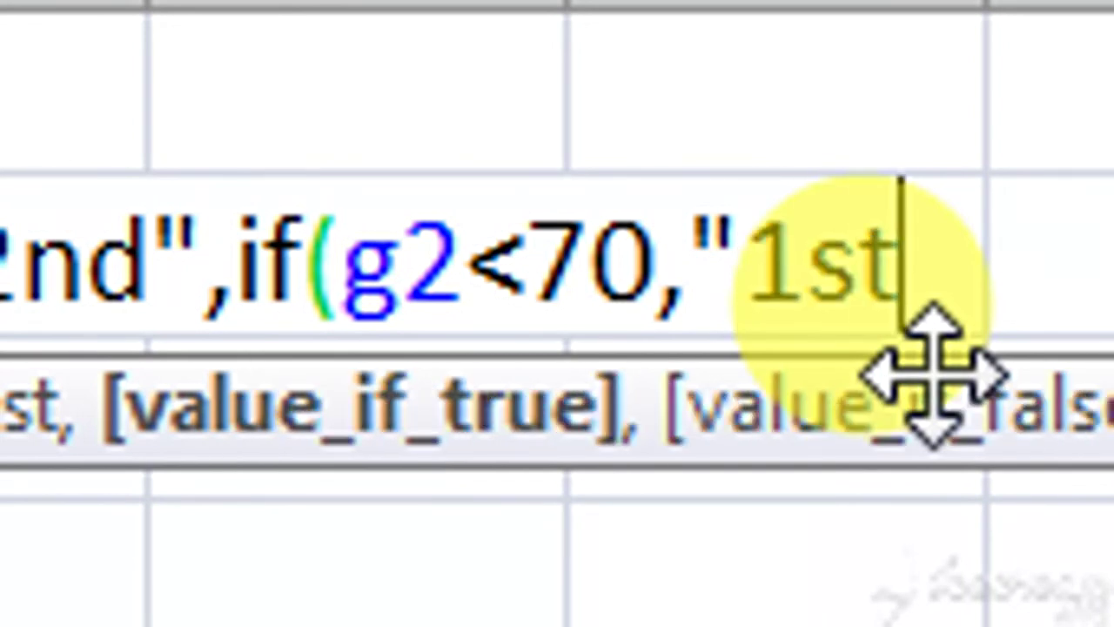
text(")
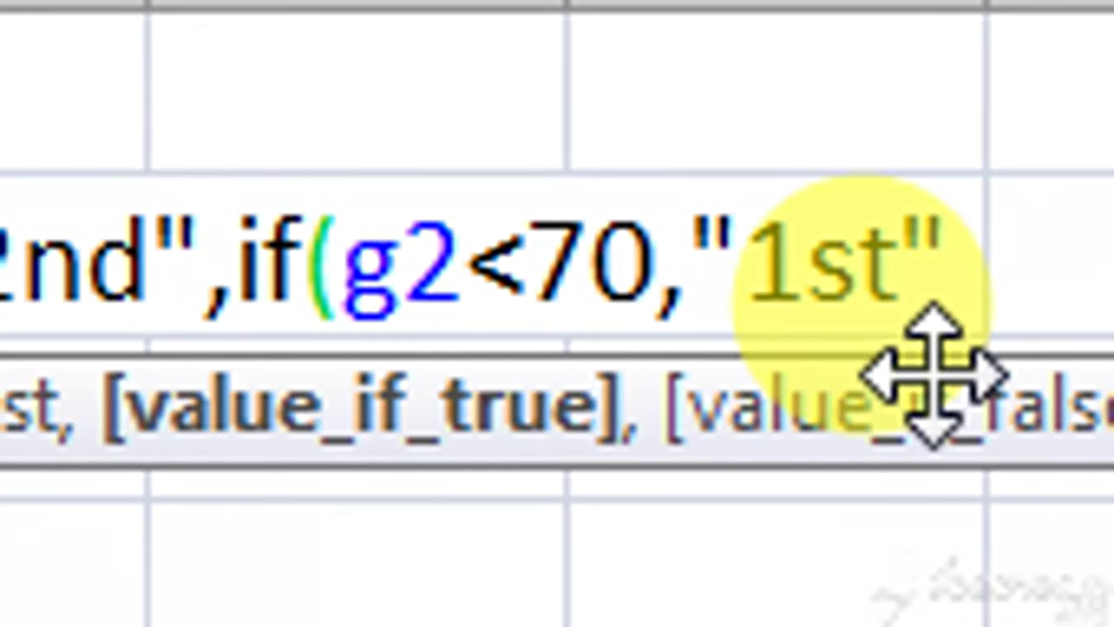
text(,)
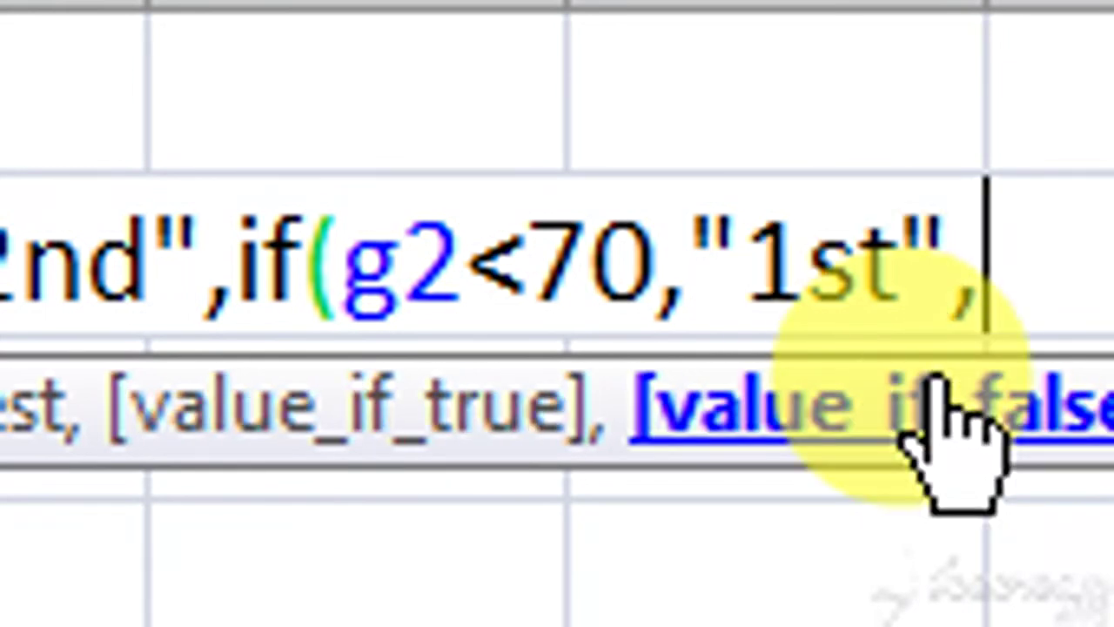
text(if()
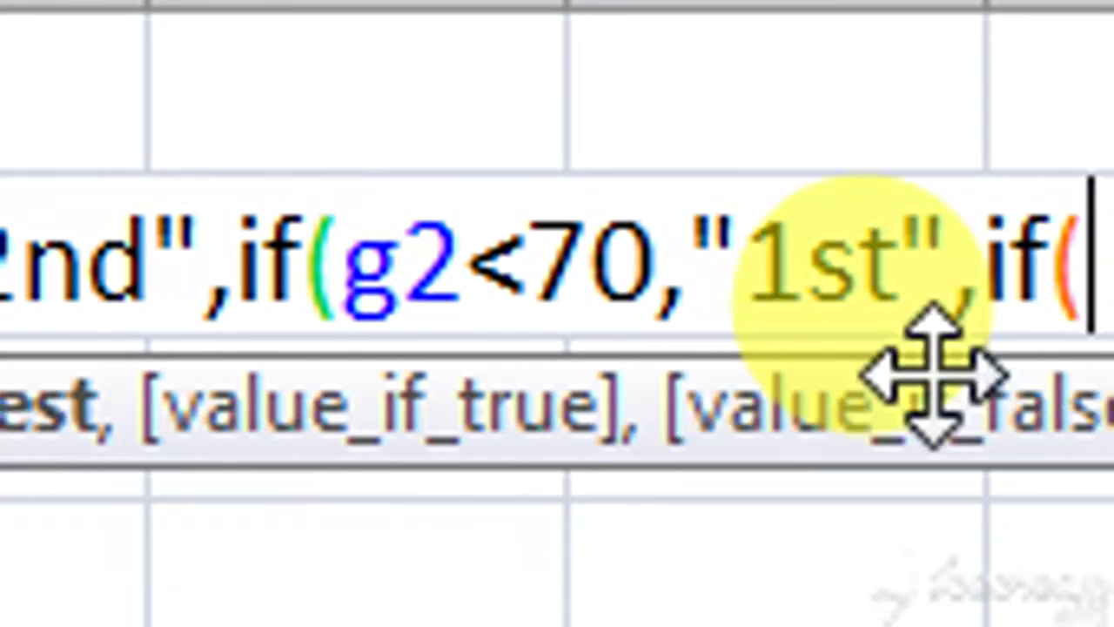
text(g2)
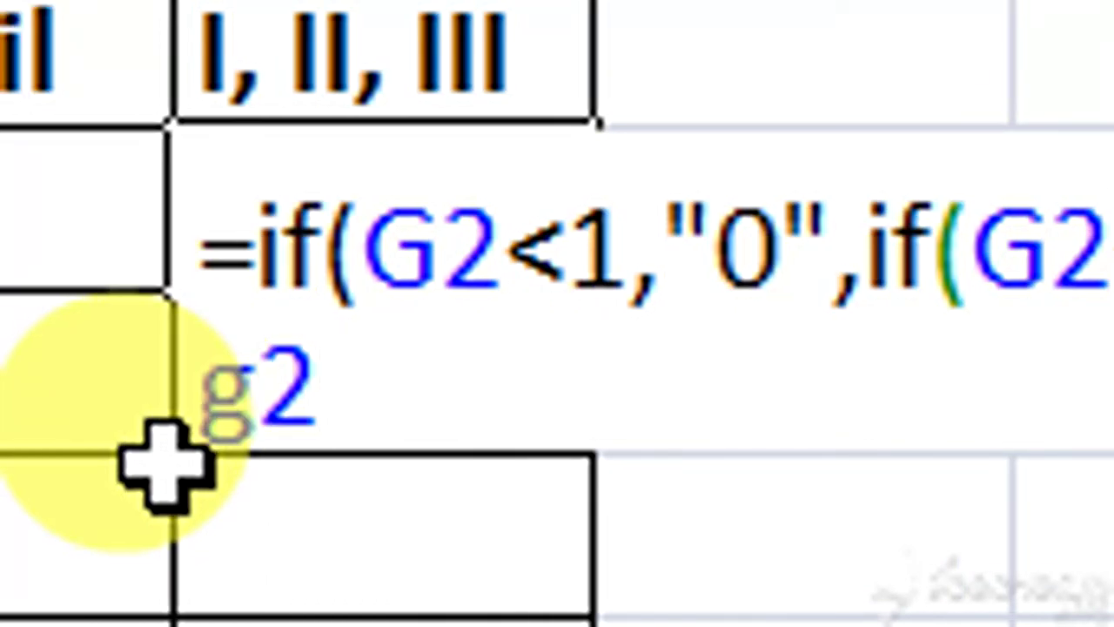
Enter <101 as the final nested IF's test on G2
text(<)
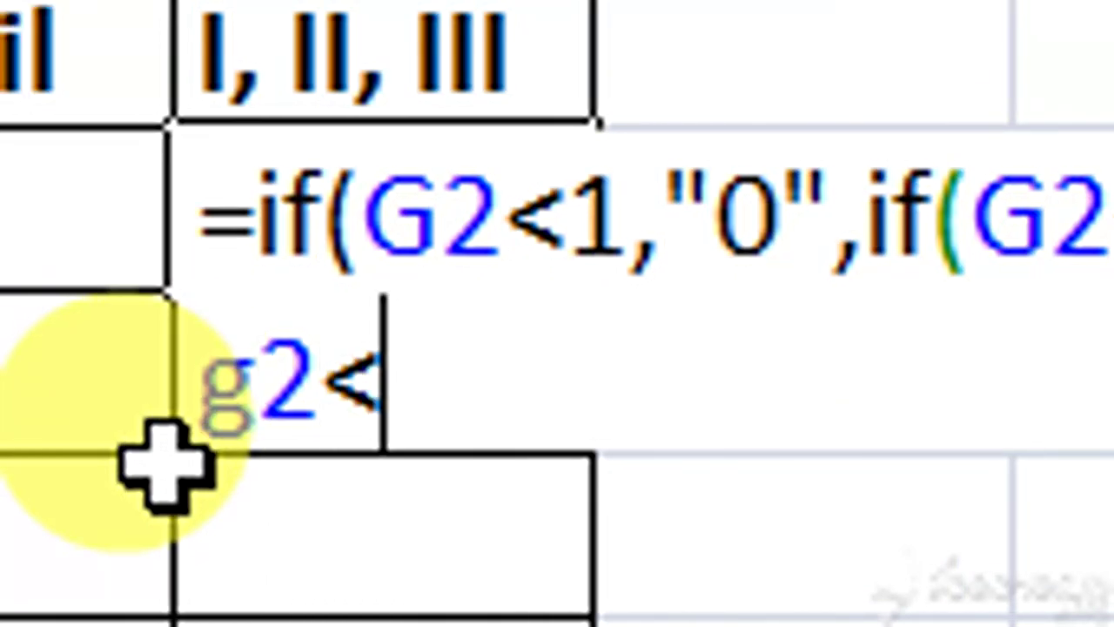
text(101,"Dic"))))
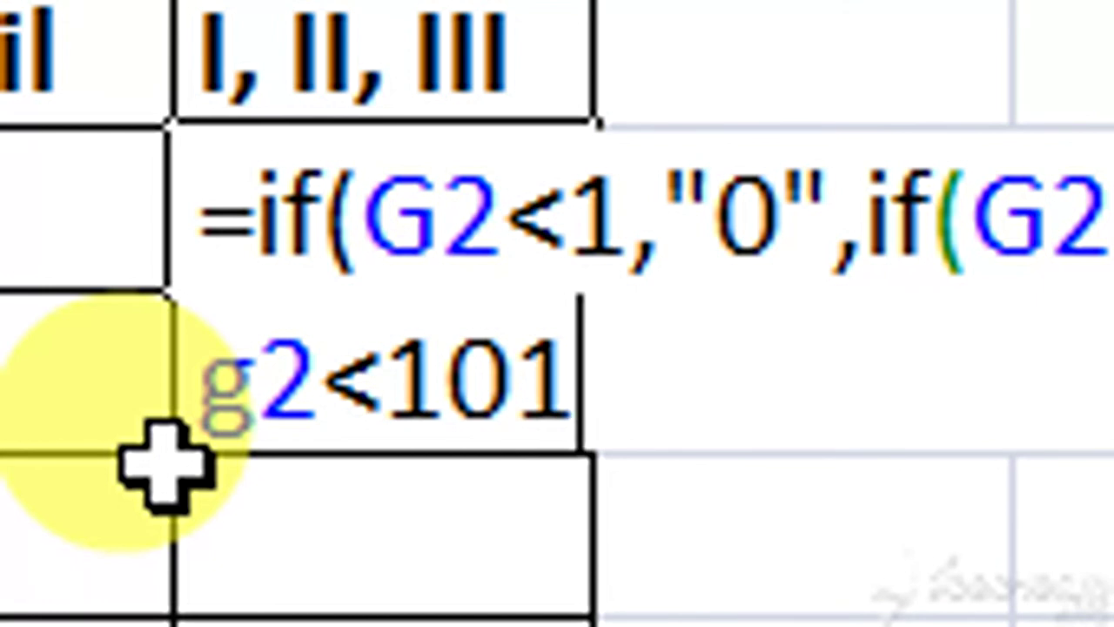
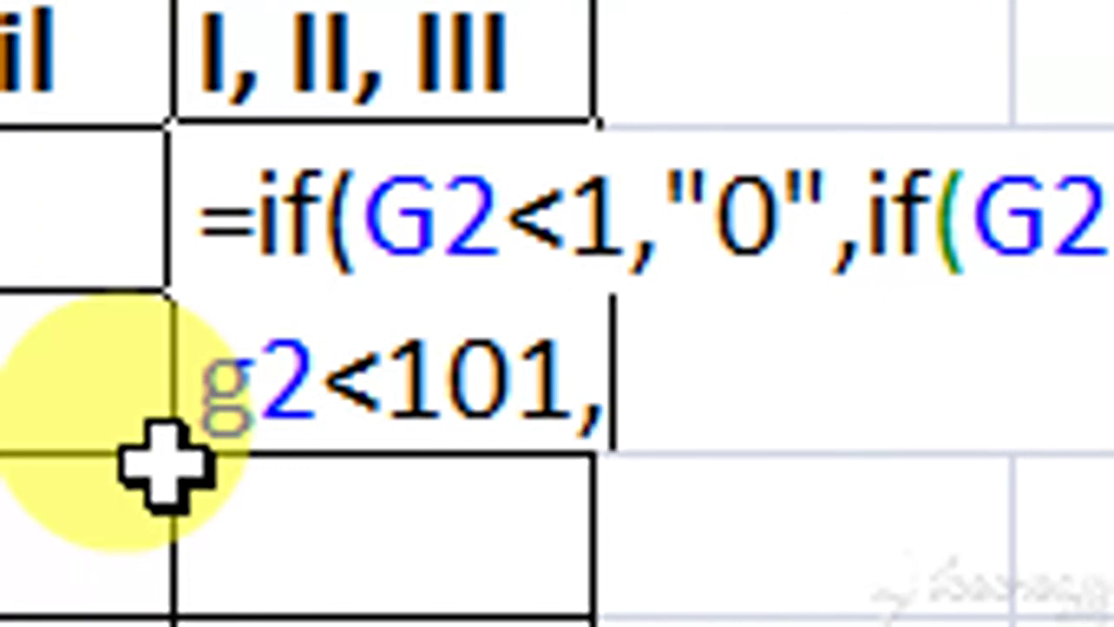
Close the I2 formula with ,"Dic" and the closing parentheses, then enter it to get 1st
text(")
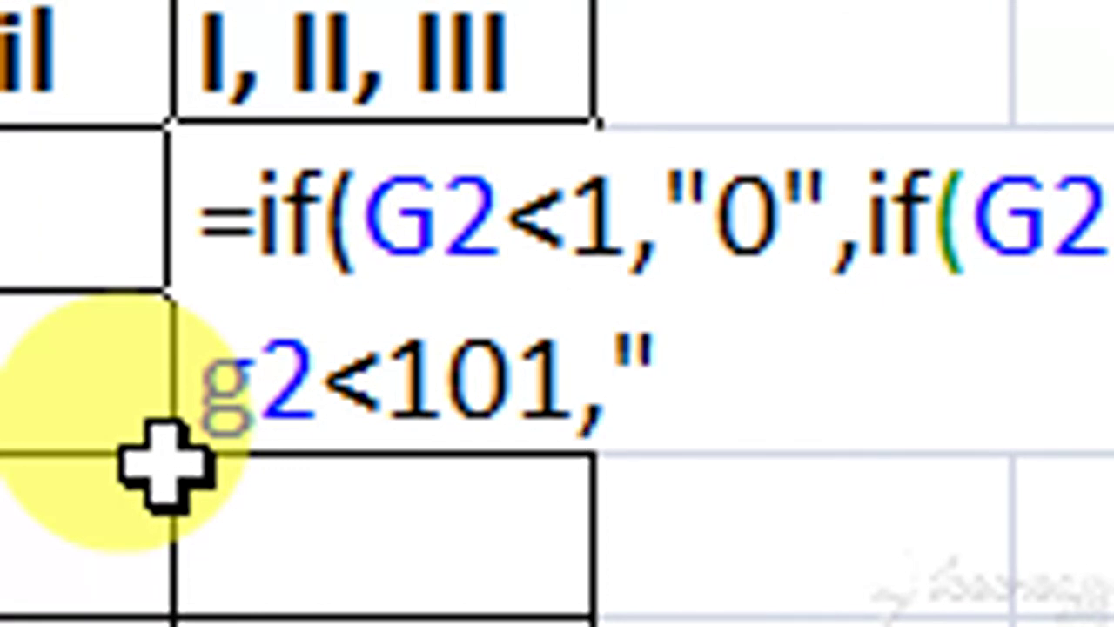
text(Dic)
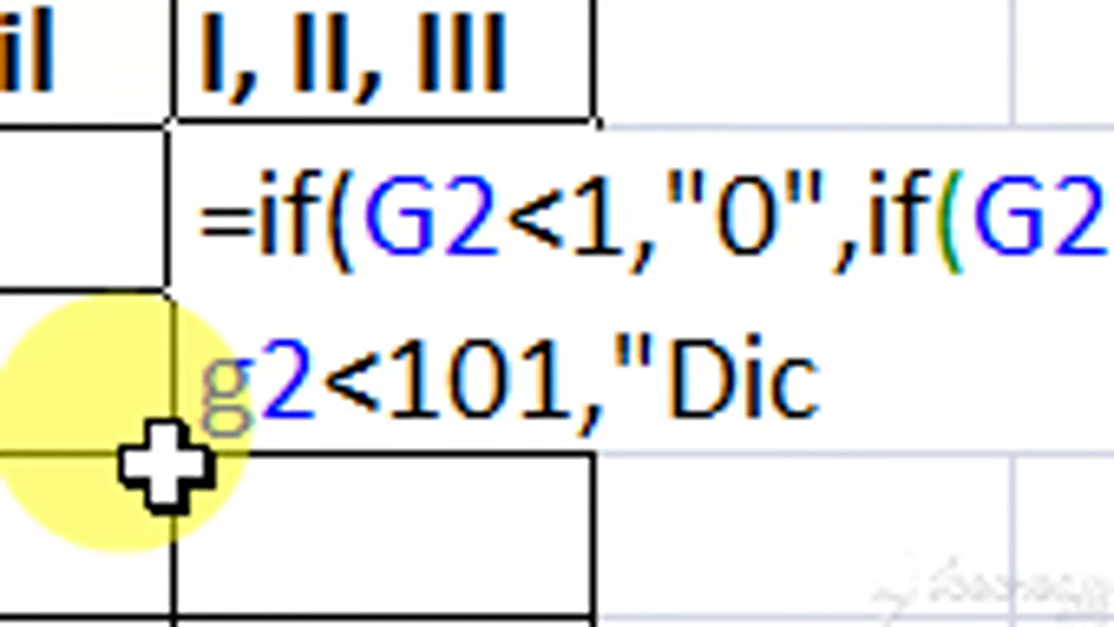
text(")
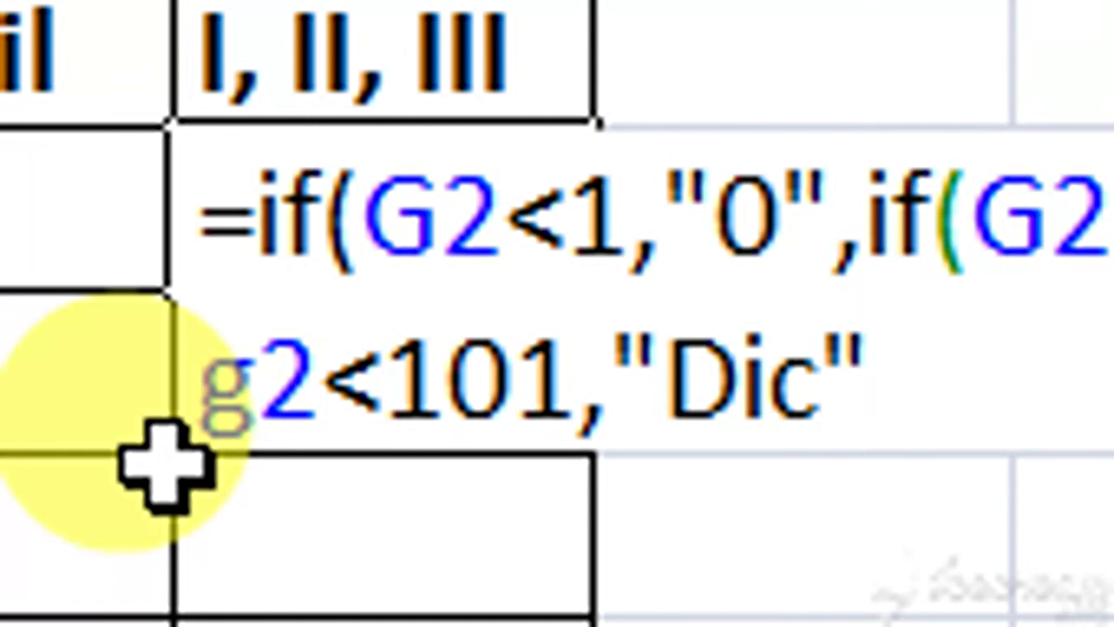
text())
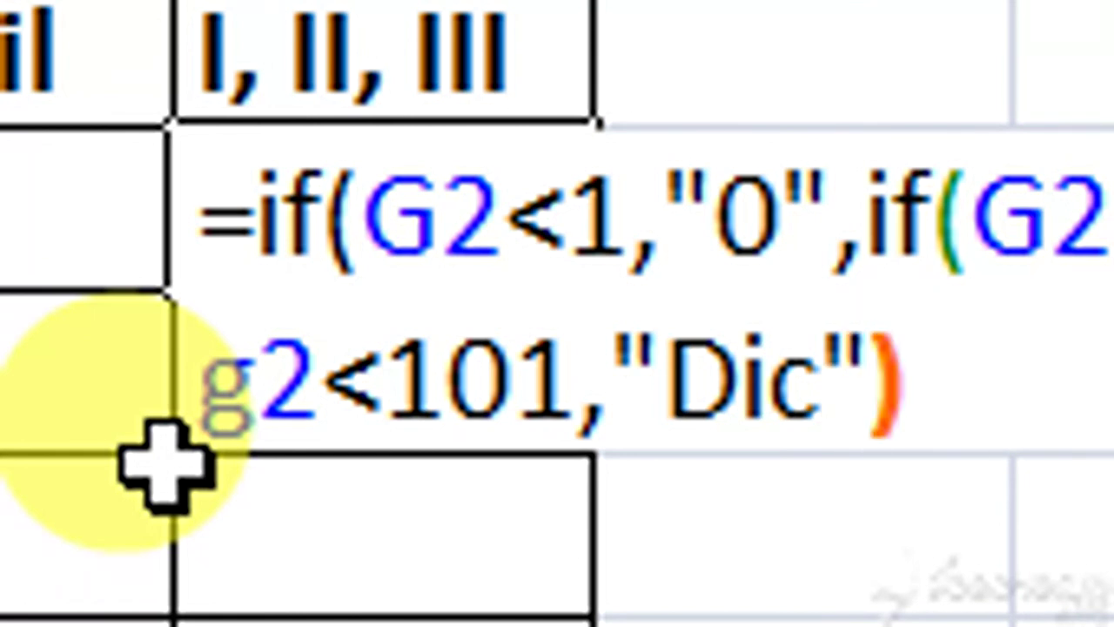
text())))
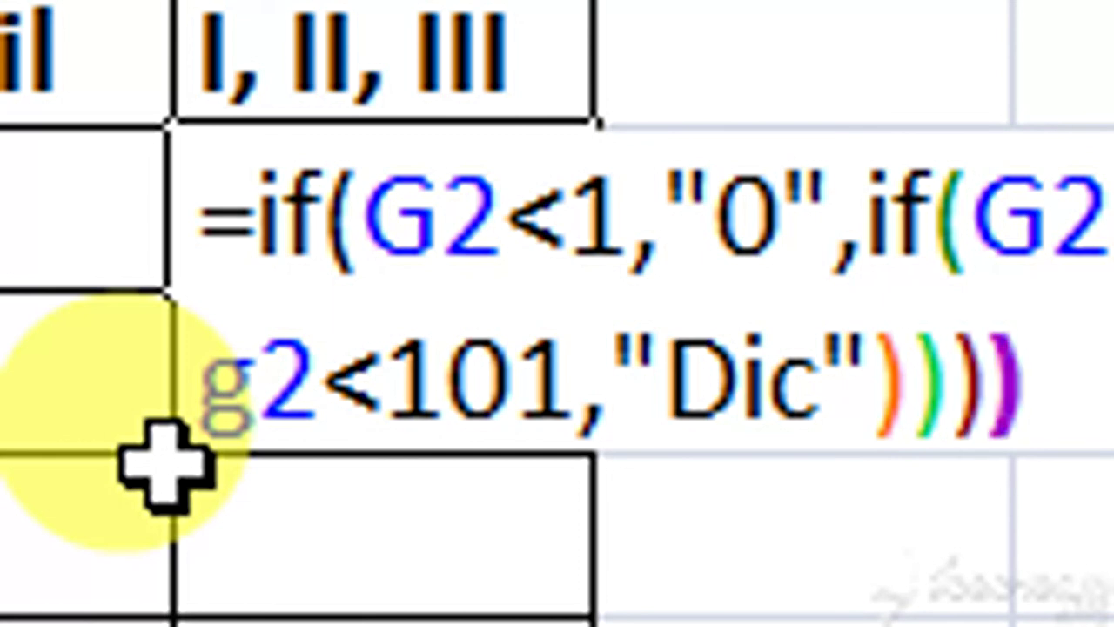
text())
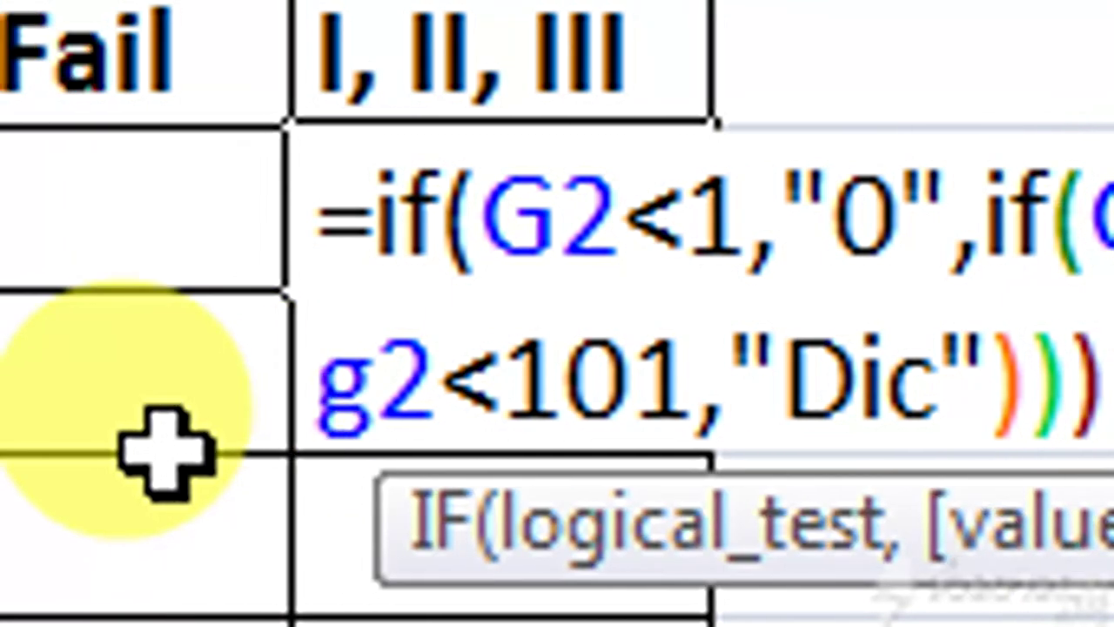
key(Return)
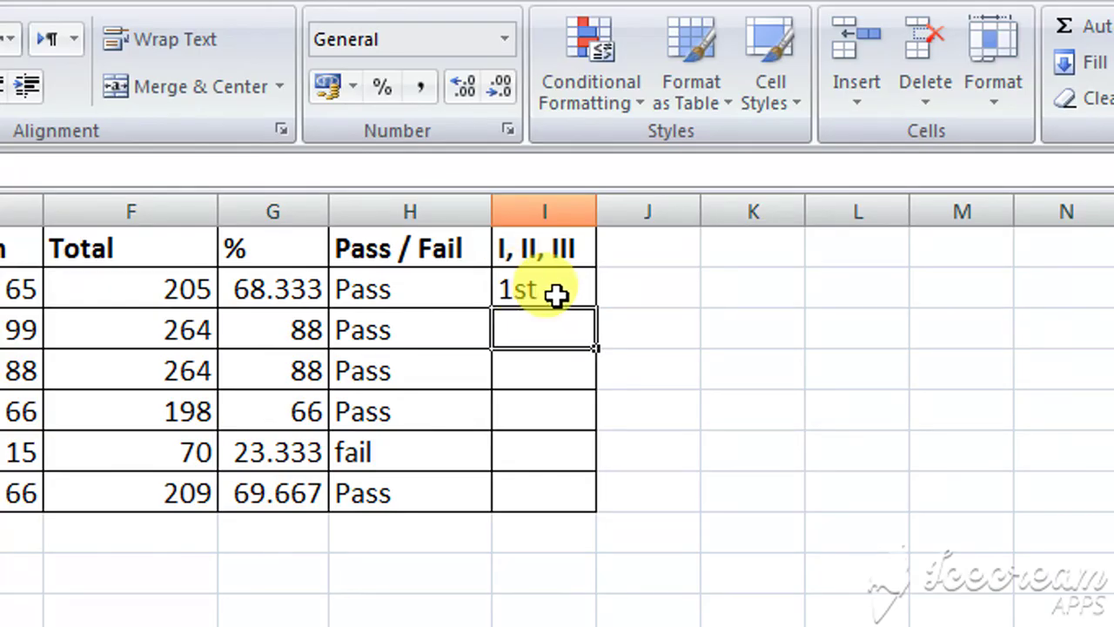
Fill the I2 grading formula down to I7, giving Dic, Dic, 1st, fail, 1st
click(554, 289)
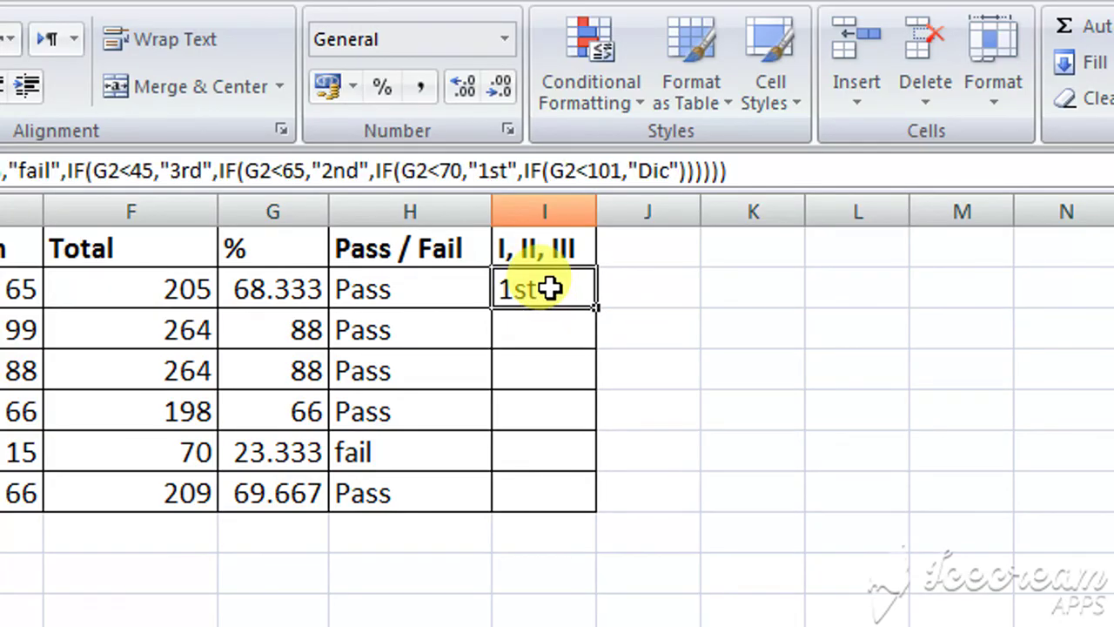
double_click(594, 309)
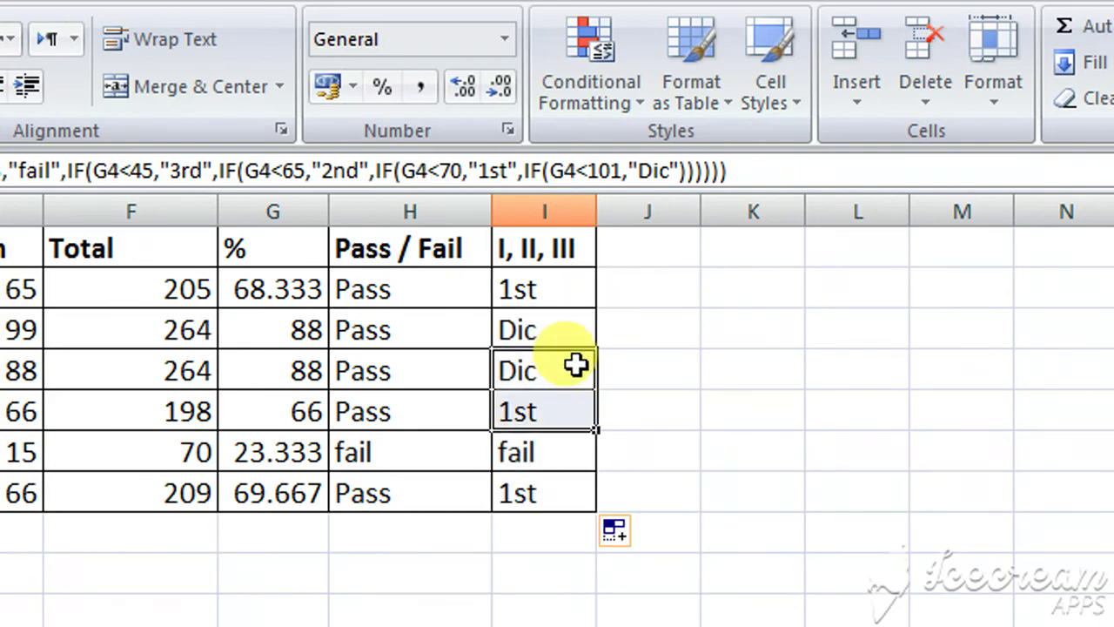
click(552, 292)
scroll(552, 293, down, 1)
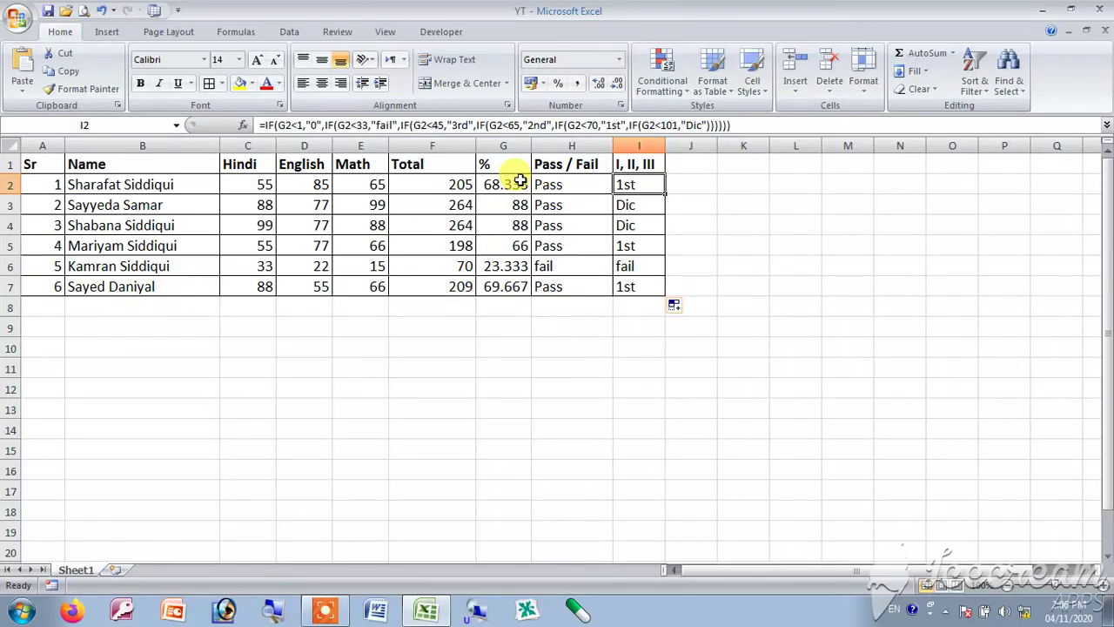